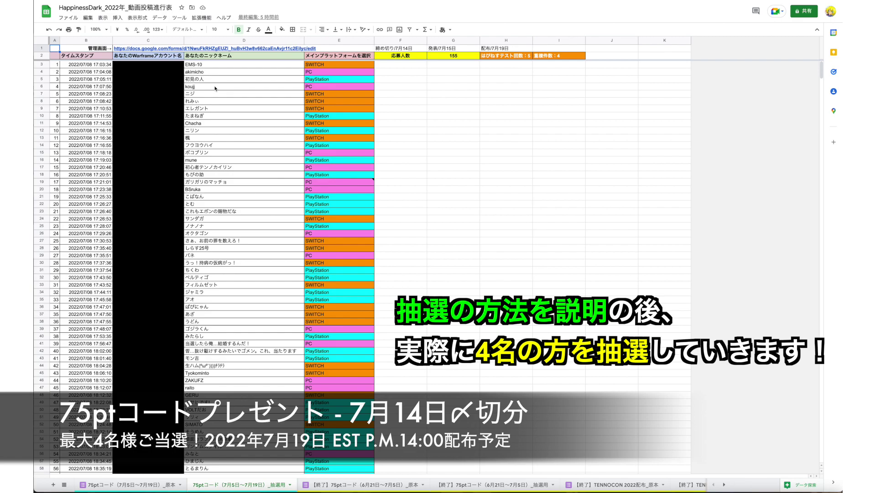
Examine the applicant list from the first entry to the last, including its account name, nickname and platform columns
scroll(215, 88, "down", 15)
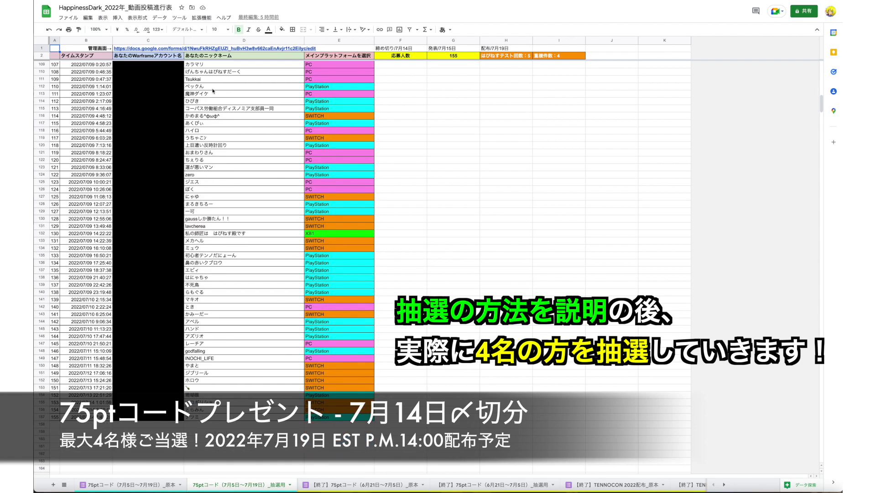
scroll(212, 91, "up", 15)
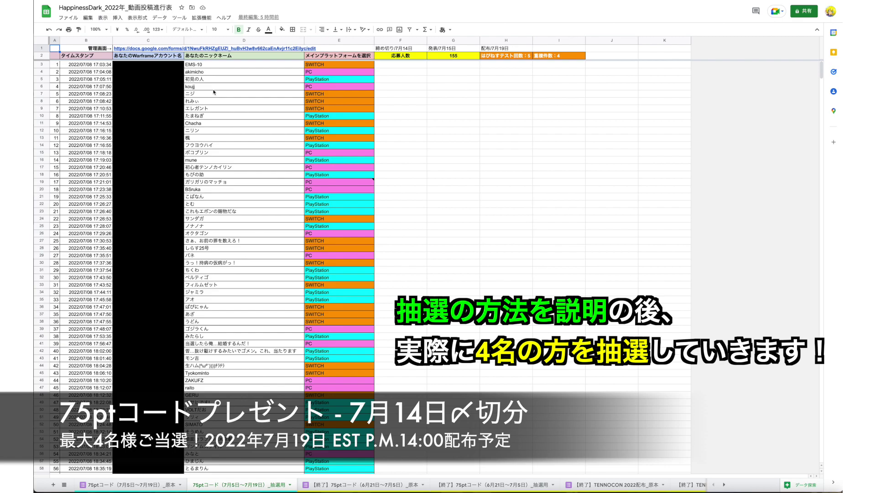
scroll(216, 90, "down", 13)
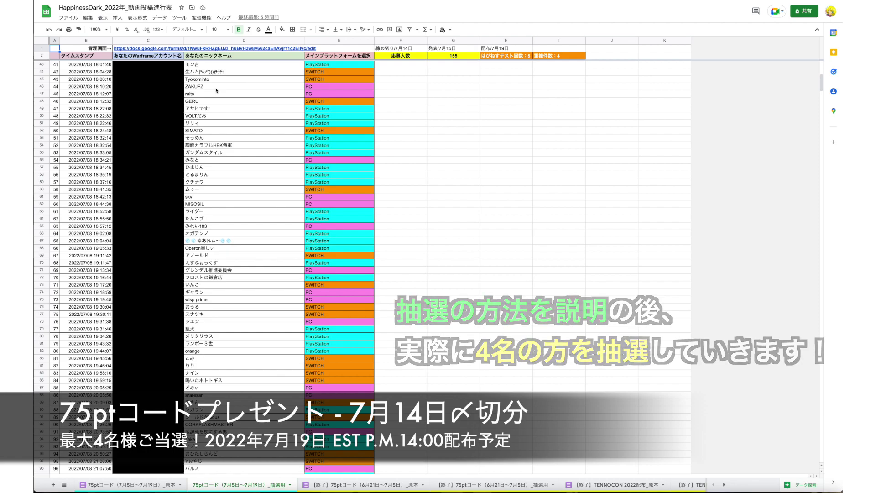
scroll(217, 90, "up", 13)
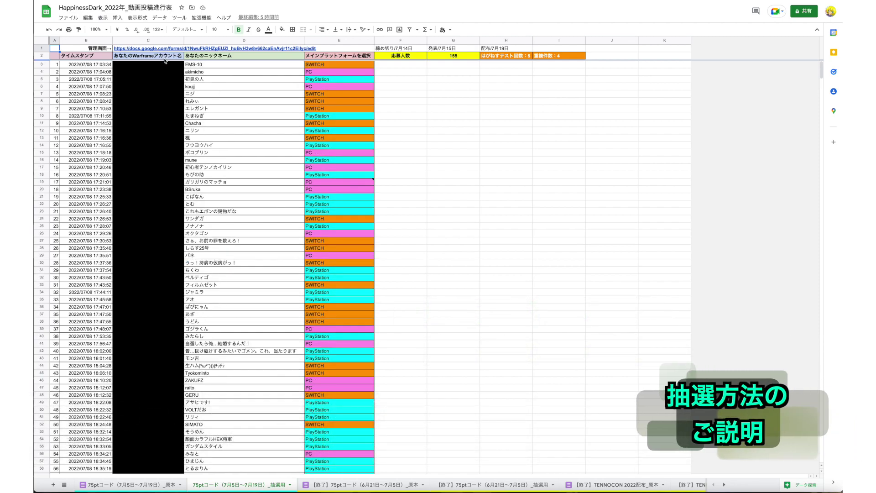
left_click(207, 57)
left_click(334, 59)
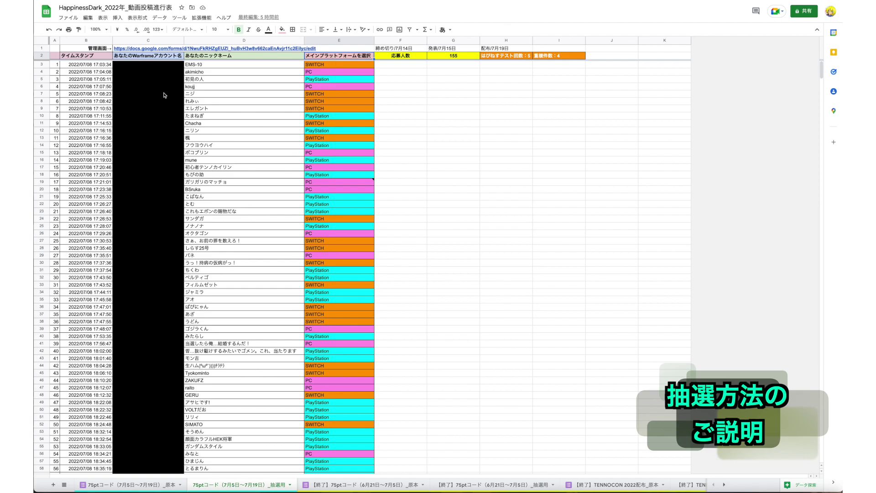
scroll(230, 126, "down", 13)
scroll(230, 125, "down", 20)
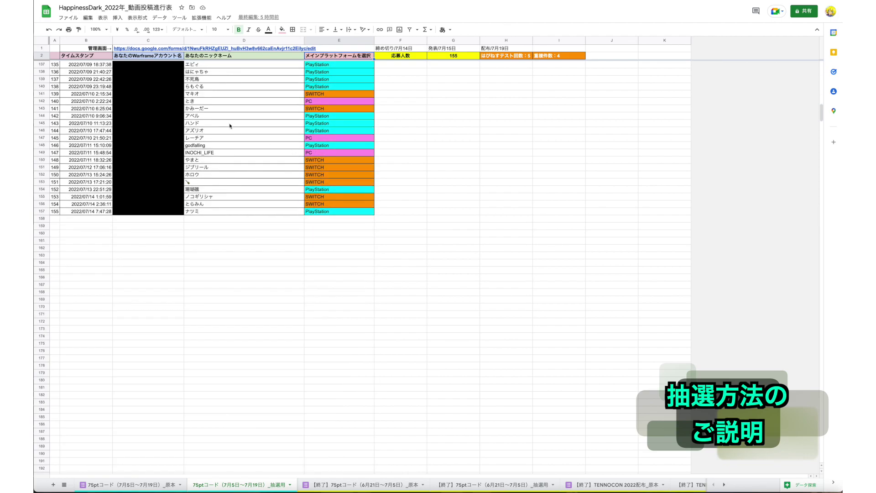
scroll(230, 125, "up", 20)
Examine the account name, nickname and entry number columns in the upper rows of the applicant list
left_click_drag(167, 75, 172, 208)
left_click(234, 165)
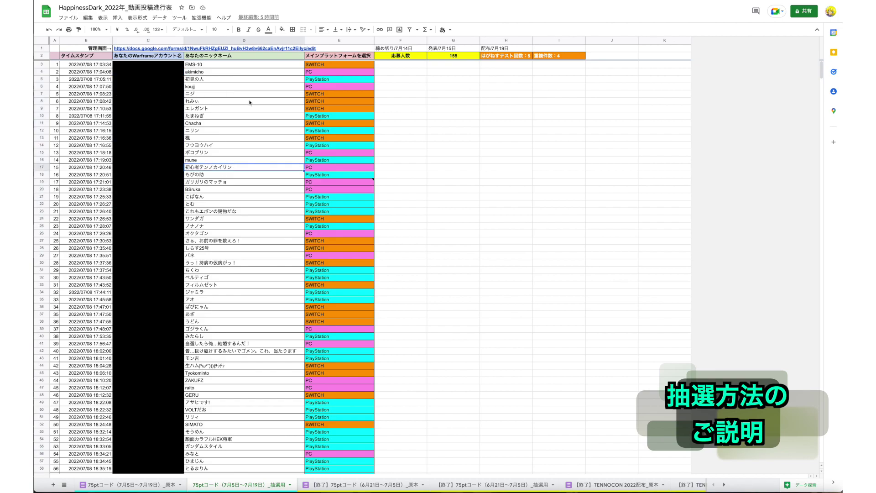
left_click(250, 115)
scroll(251, 119, "down", 6)
scroll(252, 119, "up", 6)
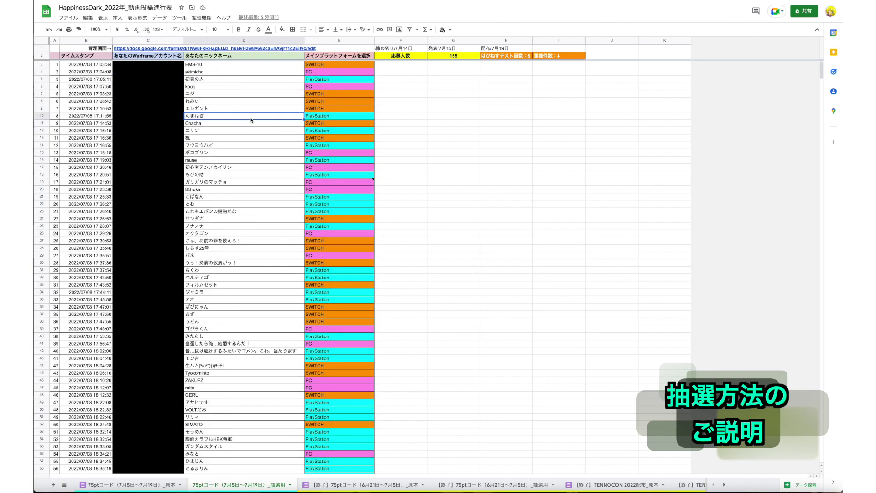
left_click_drag(55, 65, 55, 212)
left_click_drag(260, 65, 253, 234)
left_click(253, 234)
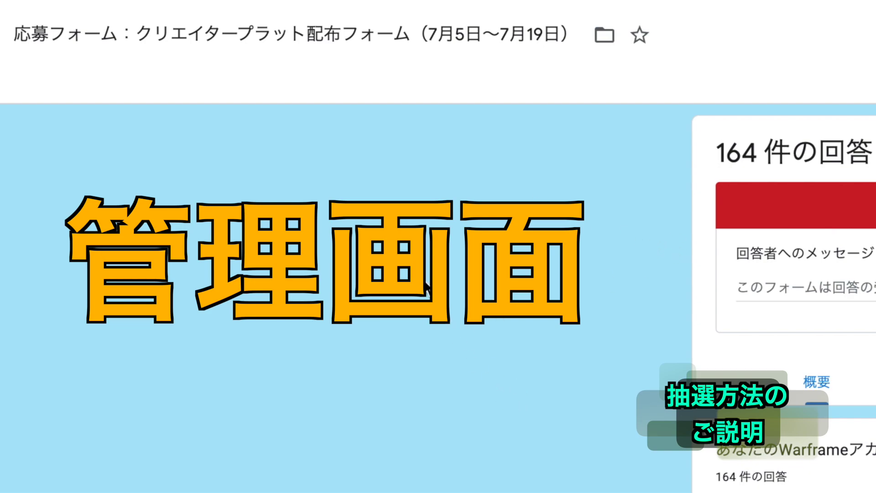
Compare the application form's response count with the sheet's test-entry, duplicate and applicant totals
left_click_drag(711, 155, 875, 155)
left_click(482, 150)
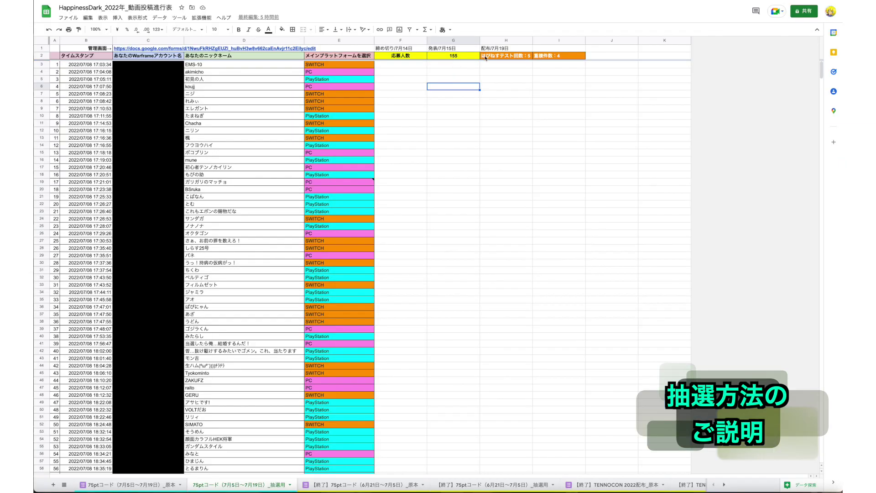
left_click(520, 55)
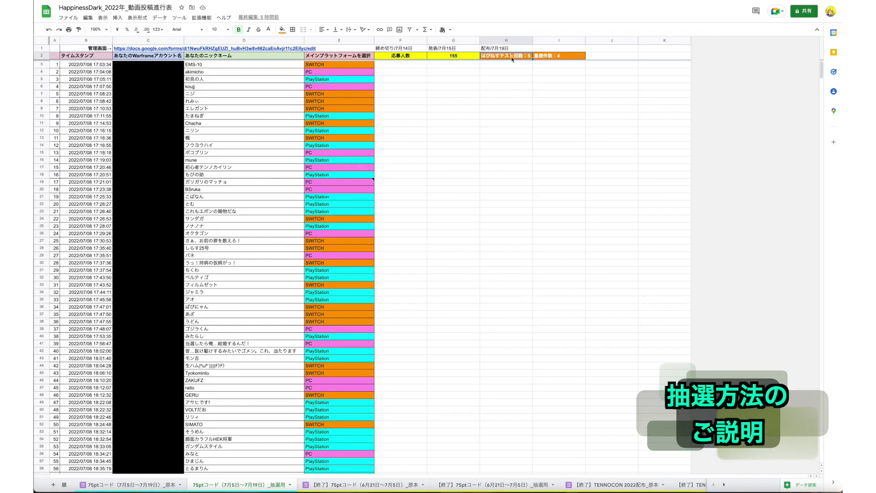
left_click(557, 56)
left_click(510, 56)
left_click_drag(515, 61, 514, 57)
left_click(462, 59)
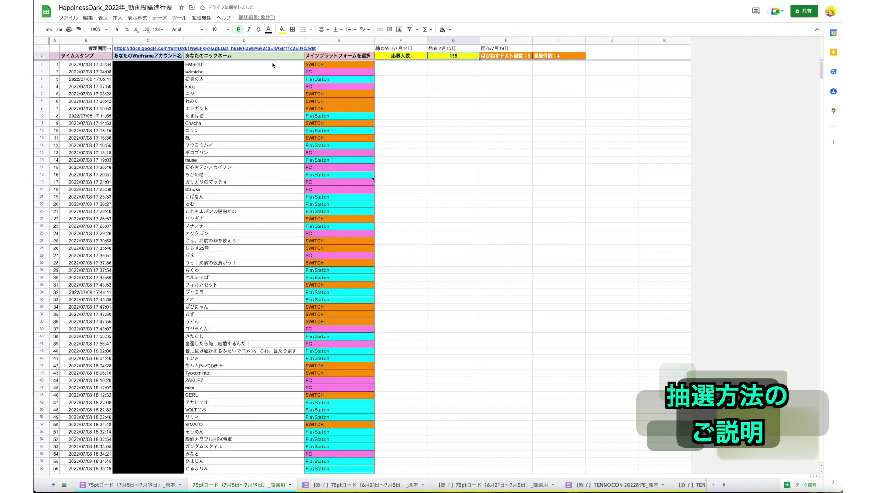
Enter はぴねす in cells C159 to D160 below the last applicant as duplicate test entries
scroll(316, 144, "down", 20)
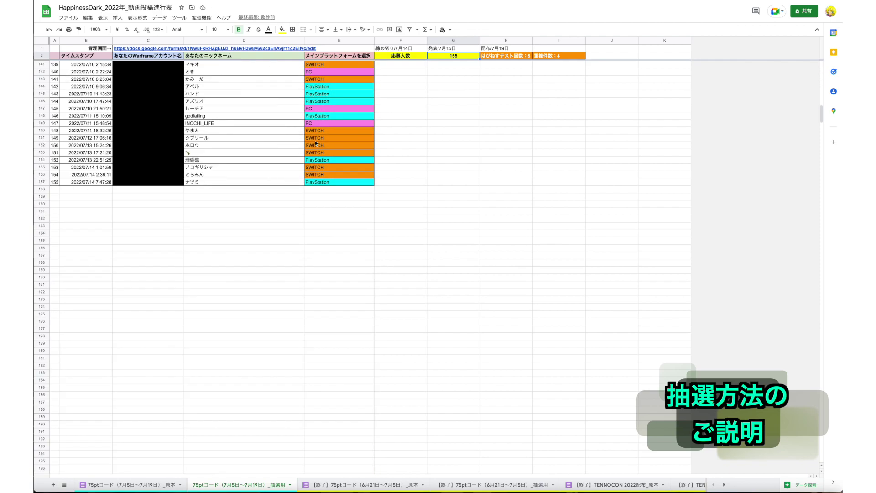
scroll(315, 143, "up", 20)
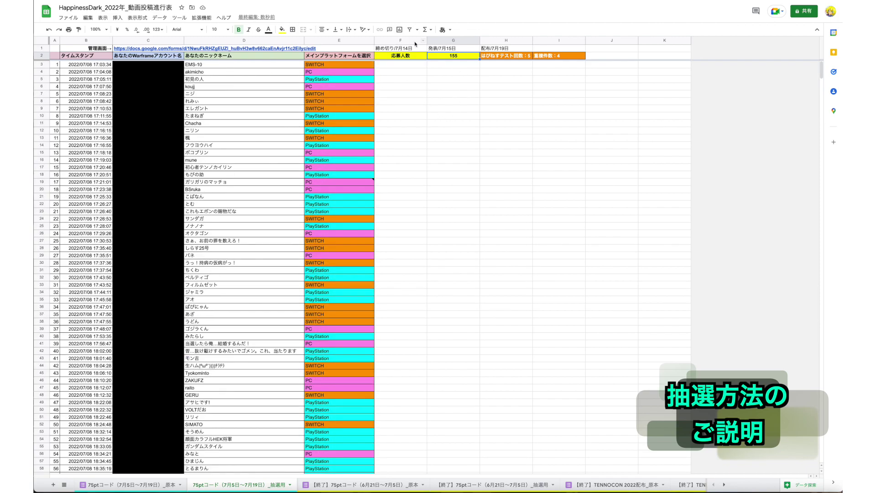
scroll(409, 120, "down", 20)
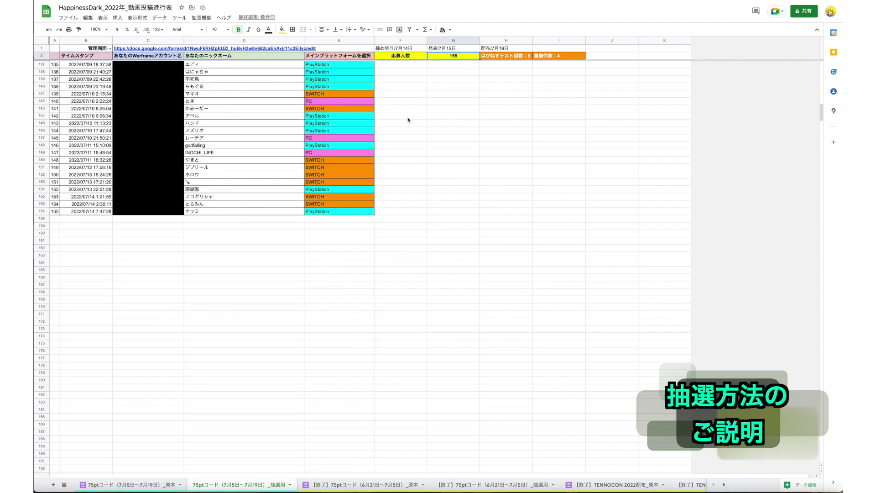
left_click(156, 227)
type("はぴねす")
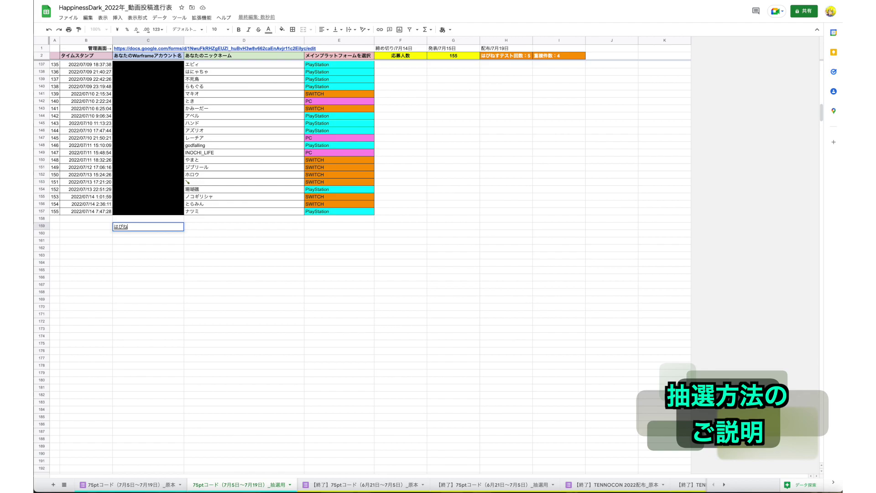
key("Return")
key("Return")
type("はぴねす")
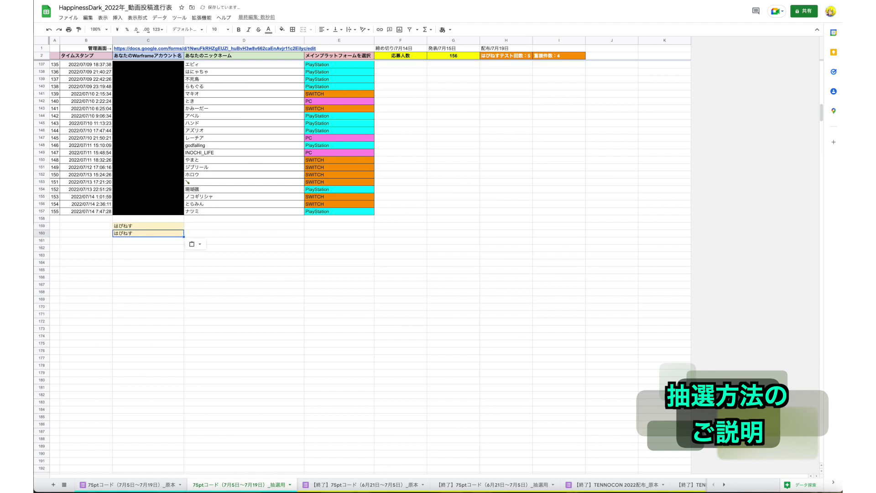
key("Right")
type("はぴねす はぴねす")
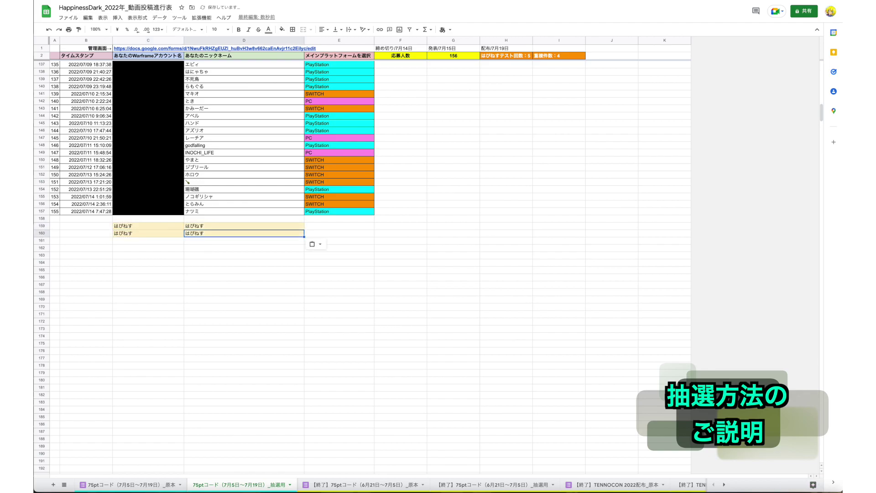
Delete the four はぴねす test entries below the applicant list
left_click(151, 251)
left_click(152, 231)
key("Delete")
key("Down")
key("Delete")
key("Right")
key("Delete")
left_click(244, 225)
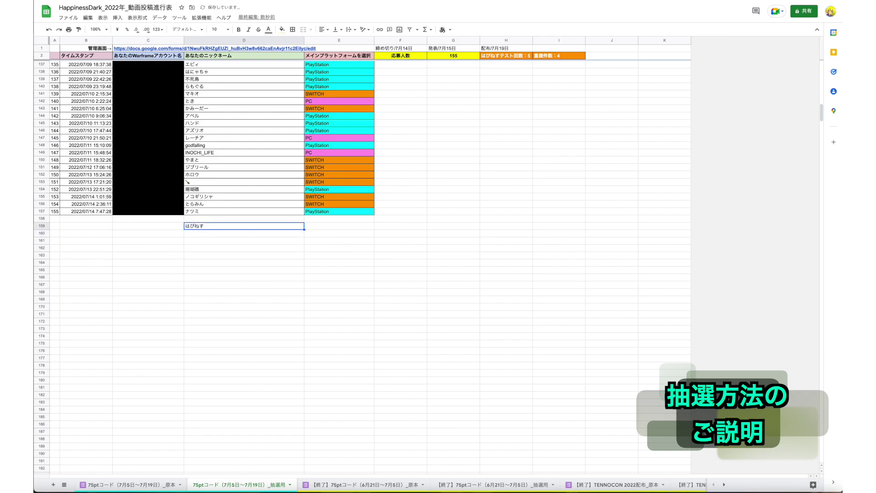
key("Delete")
scroll(187, 182, "up", 20)
scroll(187, 182, "down", 20)
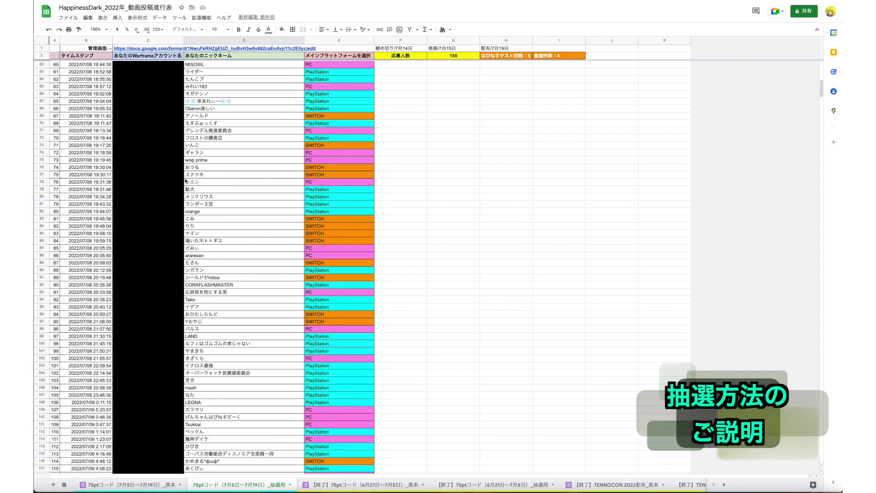
scroll(186, 182, "up", 12)
scroll(186, 182, "up", 12)
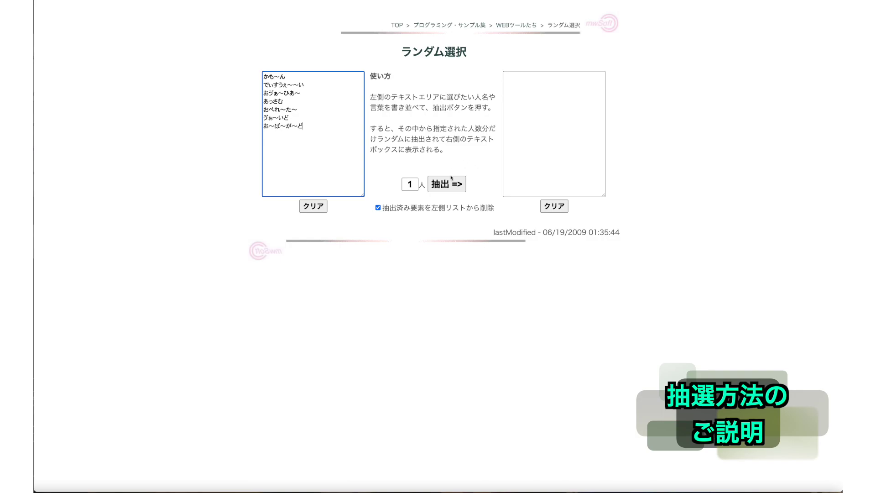
On the ランダム選択 page, draw four entries at random from the sample list, one at a time
left_click(449, 183)
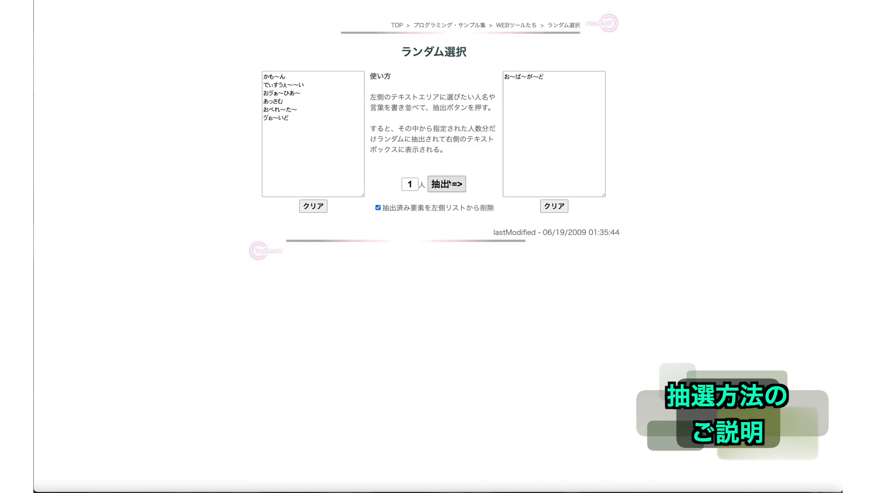
left_click(448, 183)
left_click(449, 184)
left_click(448, 184)
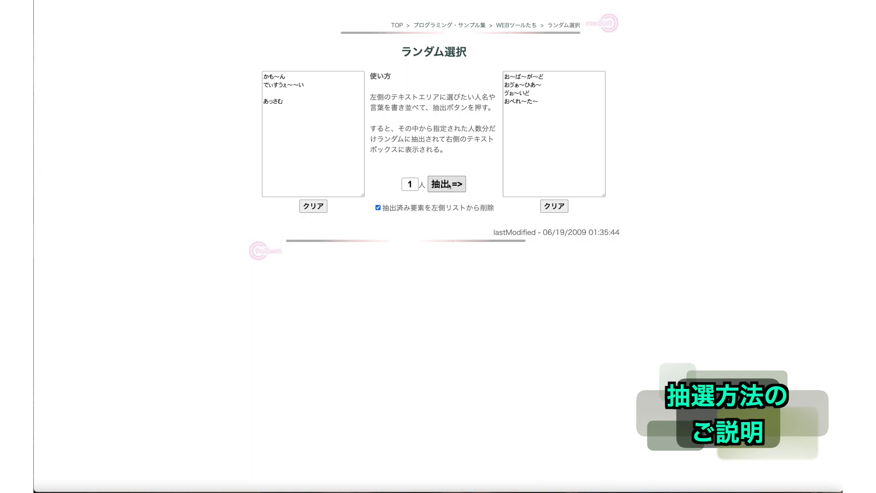
Clear the drawn results and the remaining sample entries from both lists of the random picker
left_click(266, 76)
key("super+a")
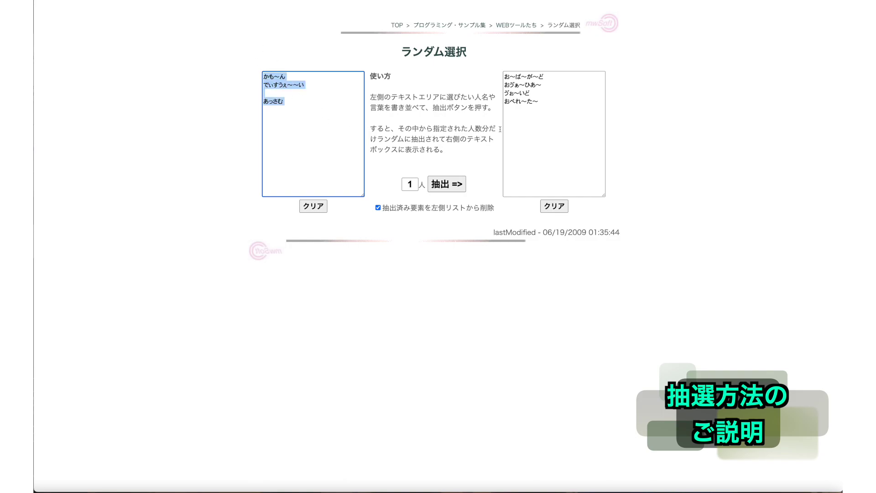
left_click_drag(525, 111, 505, 76)
left_click(519, 80)
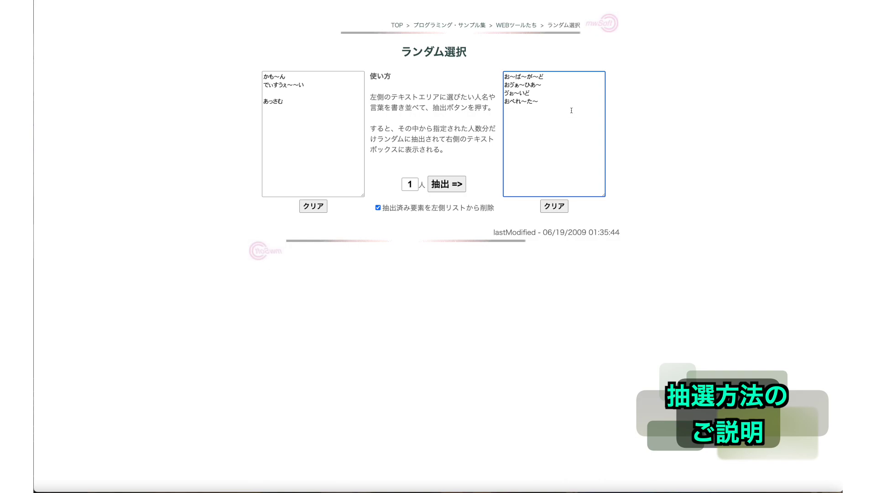
key("ctrl+a")
key("BackSpace")
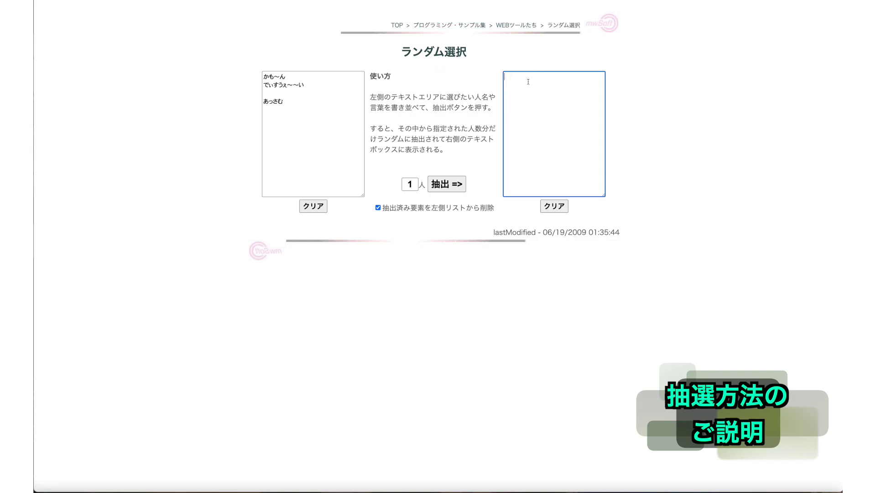
left_click(282, 130)
key("ctrl+a")
key("BackSpace")
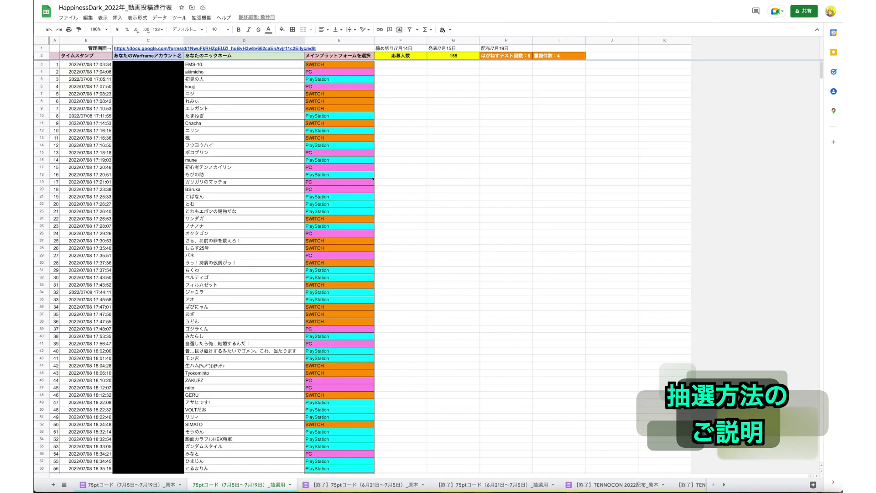
Copy entry numbers 1 to 155 from column A of the spreadsheet and paste them into the random picker's source list
left_click_drag(59, 66, 56, 314)
scroll(55, 174, "down", 10)
scroll(55, 174, "down", 15)
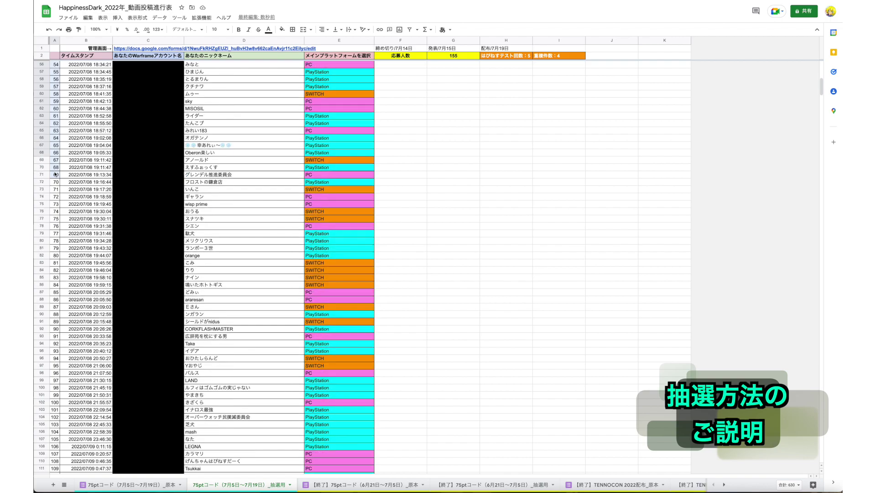
left_click_drag(55, 175, 55, 247)
right_click(55, 247)
left_click(78, 266)
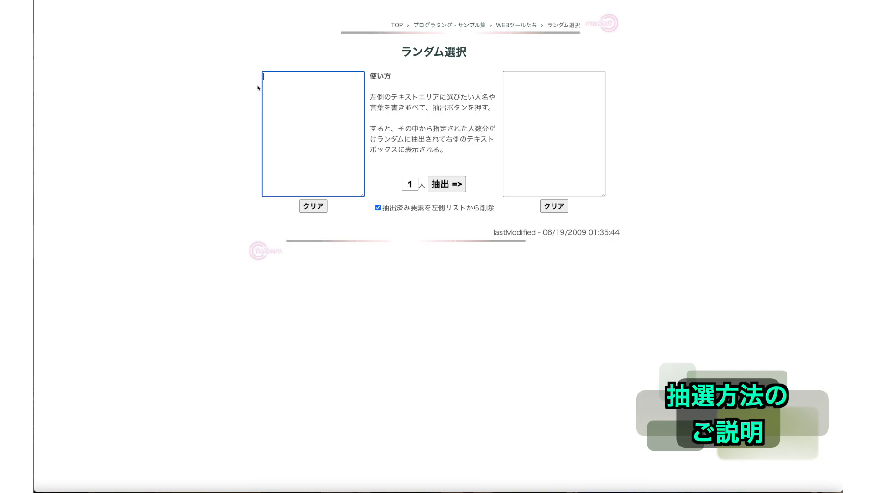
left_click(282, 77)
right_click(282, 77)
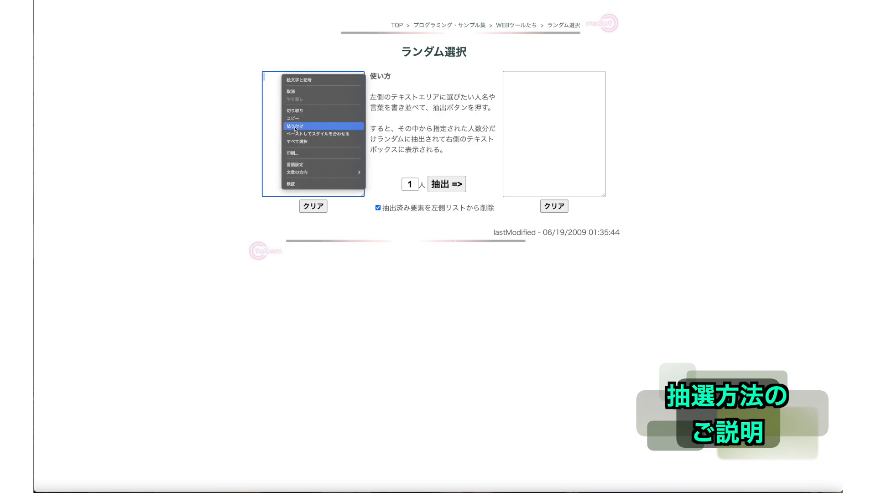
left_click(295, 126)
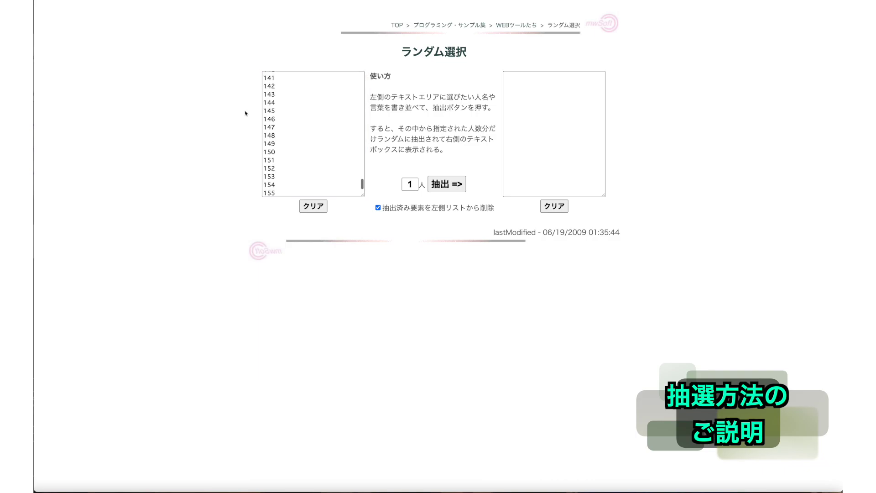
Remove the trailing blank line after 155 in the source list and check the numbers from start to end
scroll(274, 110, "up", 20)
scroll(276, 108, "down", 20)
scroll(275, 108, "down", 1)
left_click(275, 192)
key("BackSpace")
scroll(277, 190, "up", 20)
scroll(276, 187, "down", 20)
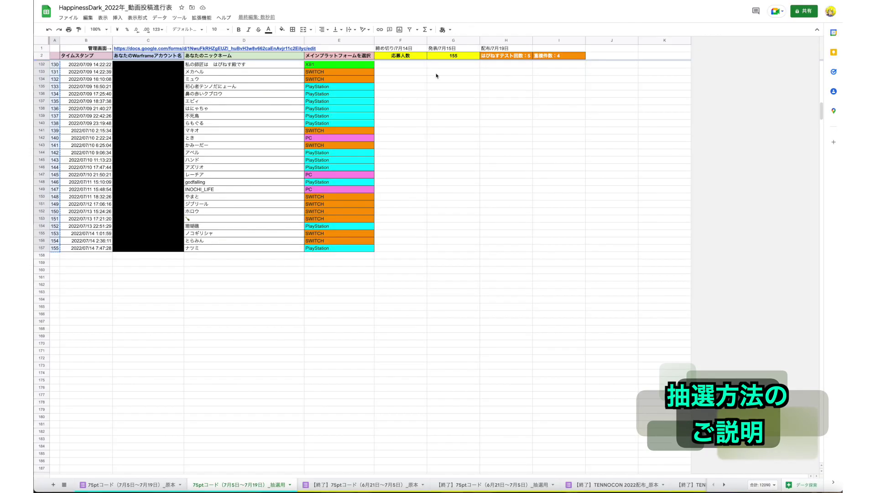
Switch back to the spreadsheet and try to paste the copied numbers into the empty cells beside the applicant list
left_click(454, 79)
key("ctrl+v")
left_click(483, 80)
key("ctrl+v")
left_click(496, 88)
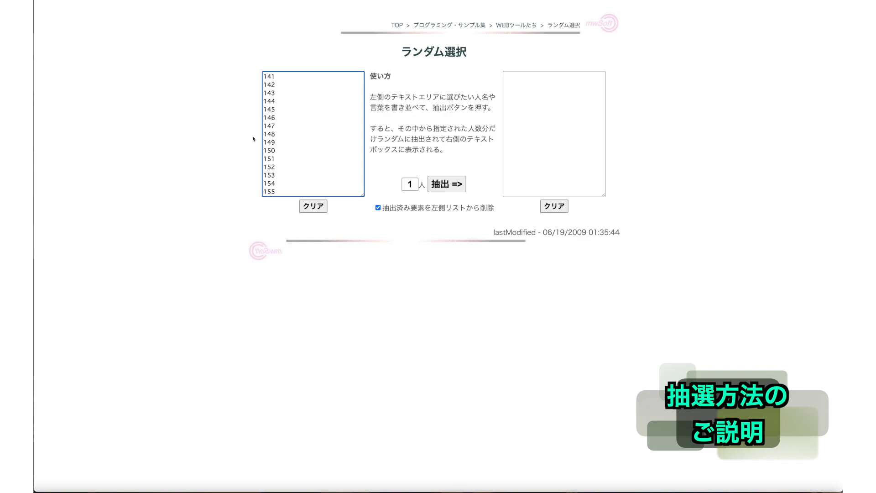
Copy all the numbers from the random picker's source list and paste them into the spreadsheet starting at cell F3
scroll(280, 114, "up", 15)
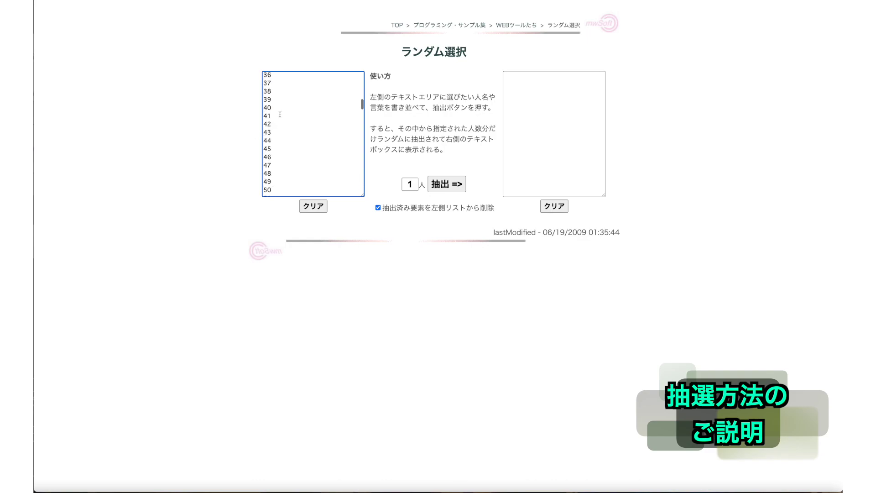
left_click_drag(265, 75, 287, 212)
right_click(287, 212)
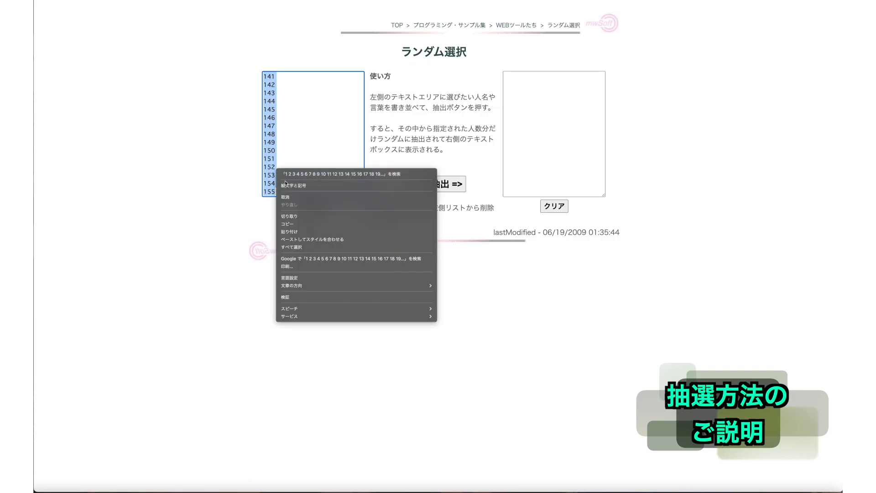
left_click(293, 225)
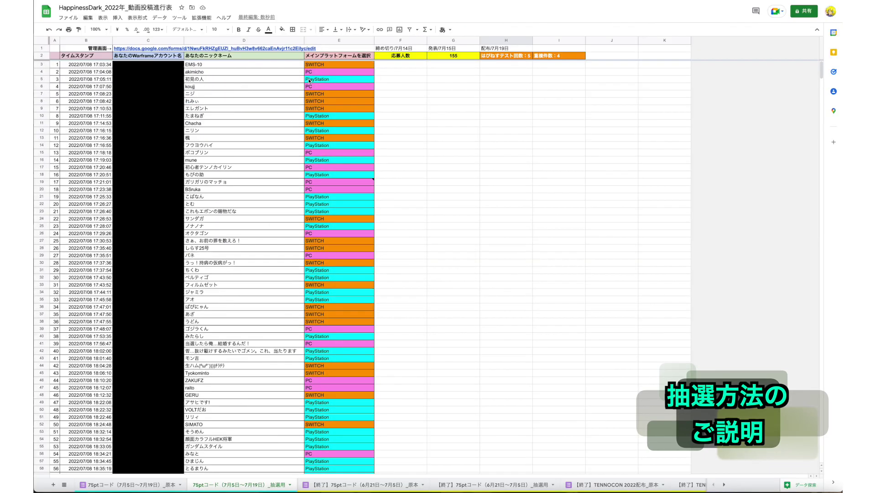
left_click(401, 65)
right_click(401, 65)
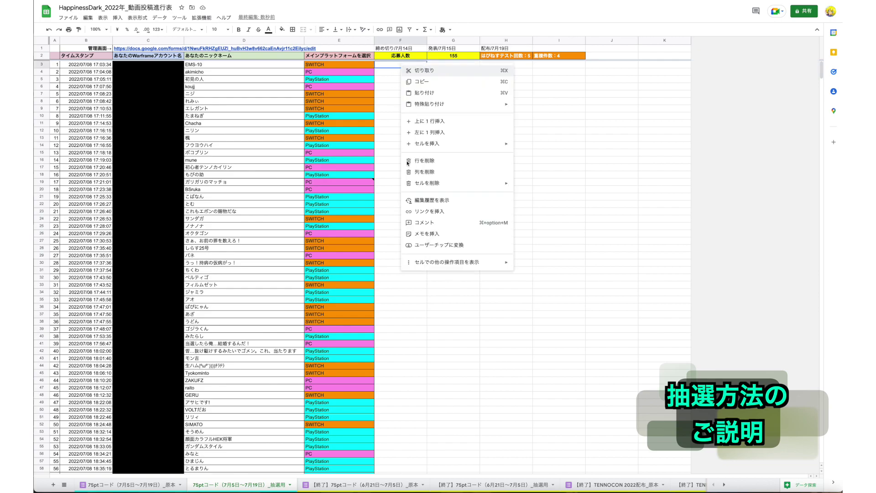
left_click(425, 93)
left_click(481, 101)
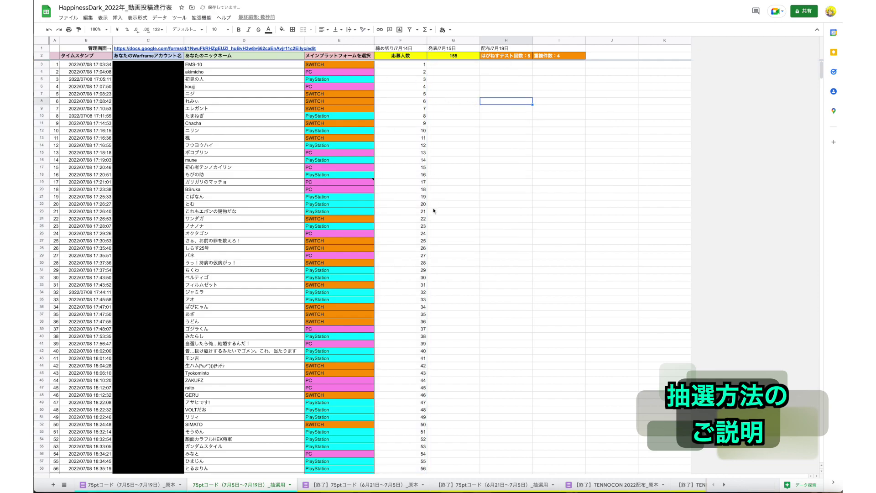
Compare the pasted numbers with the applicant numbering down to entry 155, and return both lists to the start
scroll(365, 215, "down", 20)
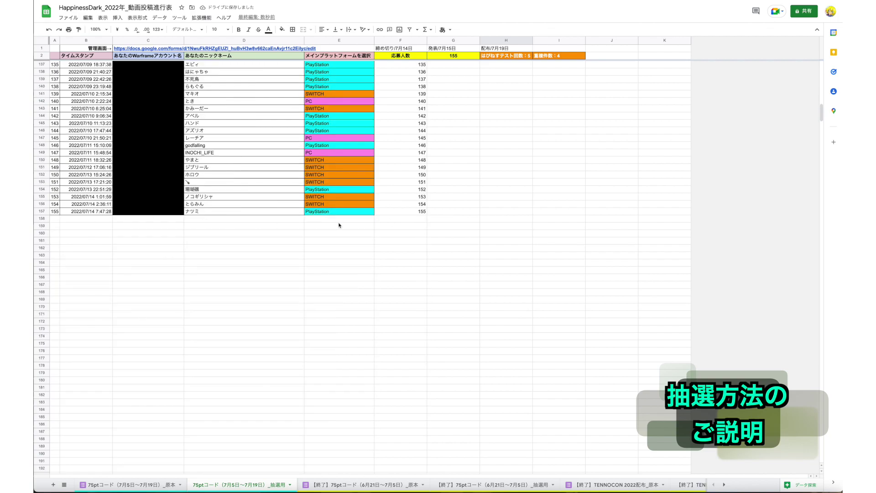
scroll(373, 170, "up", 20)
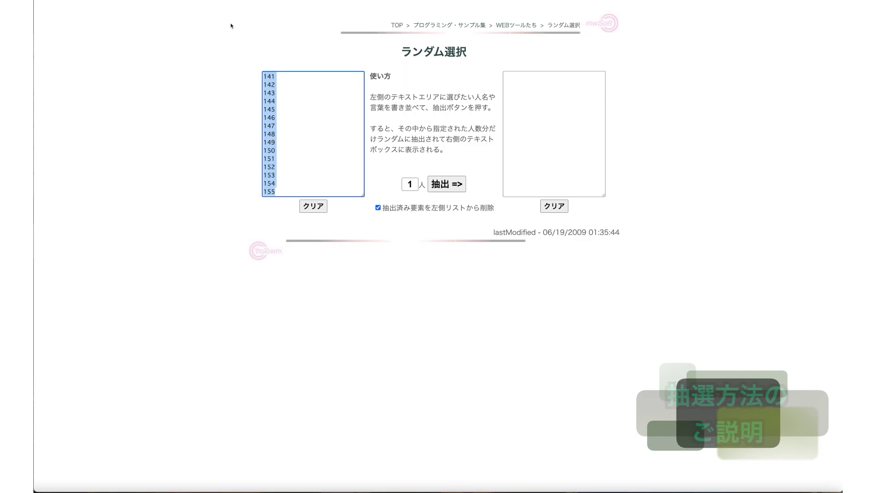
scroll(327, 113, "up", 20)
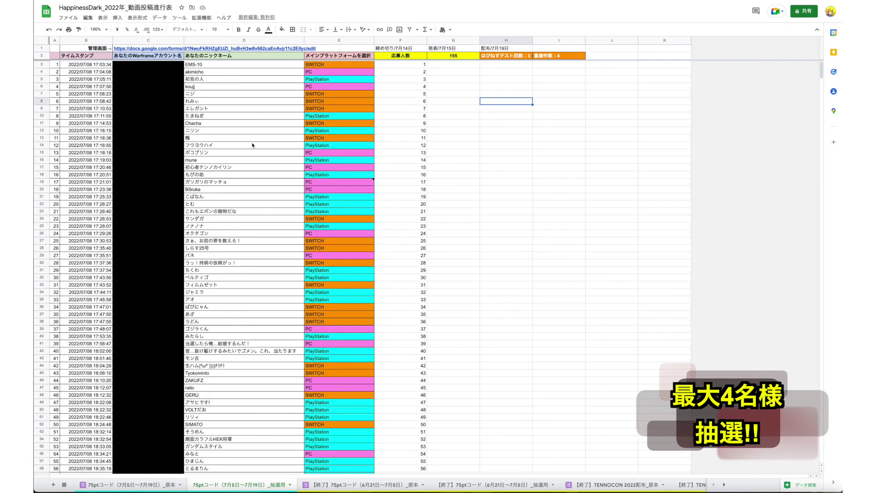
scroll(253, 146, "down", 20)
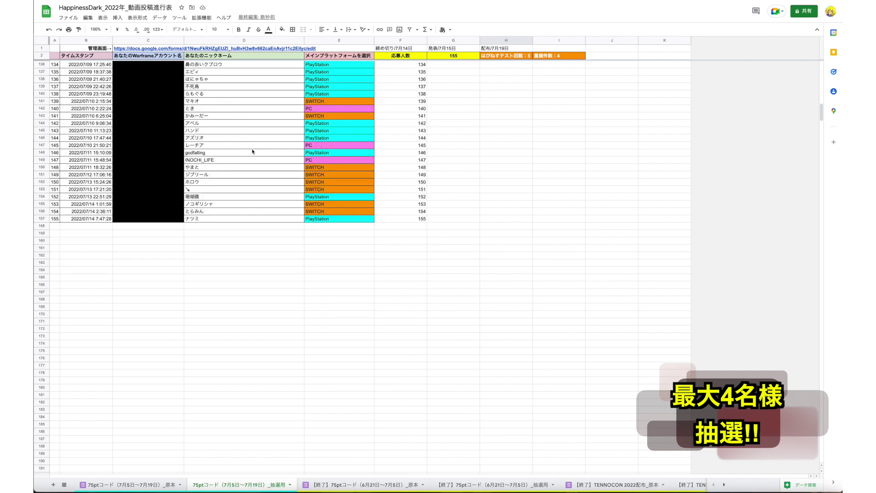
scroll(253, 151, "up", 20)
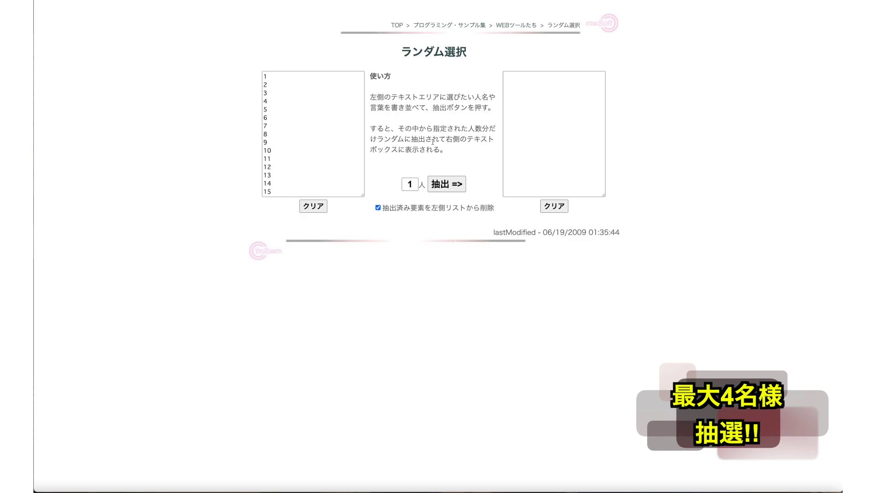
Draw the first winner in the random picker and find the matching entry number in the spreadsheet
left_click(461, 186)
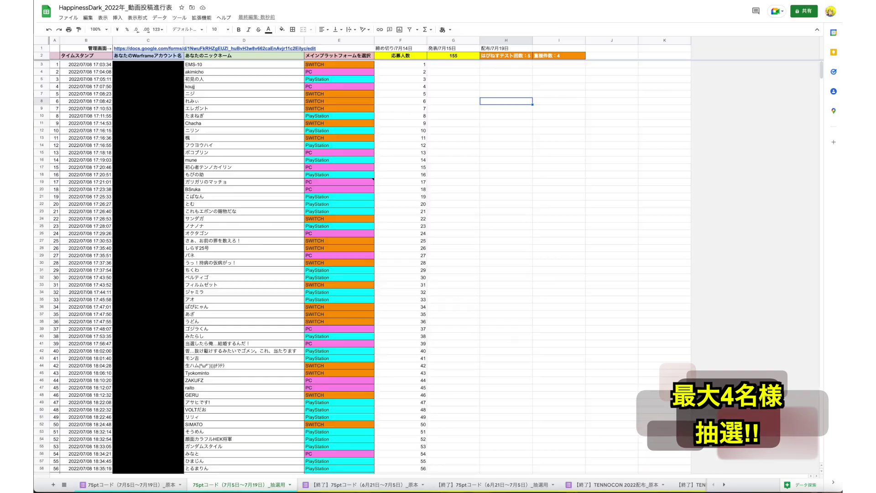
scroll(224, 164, "down", 10)
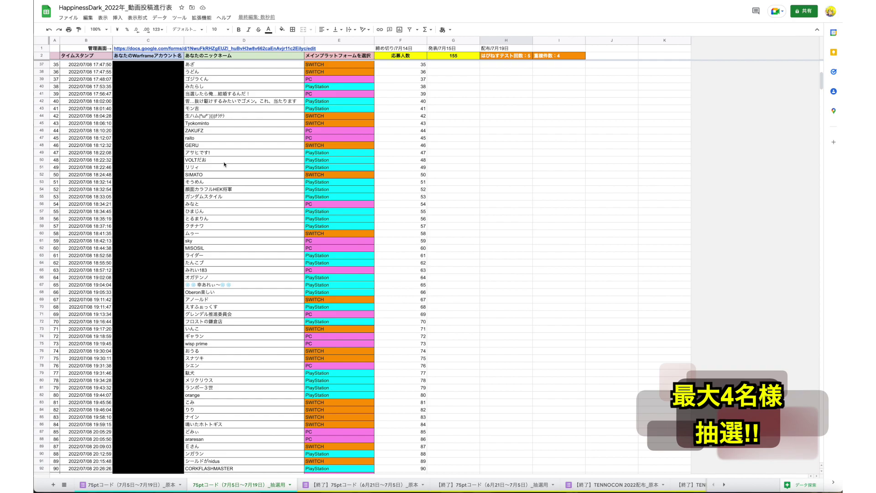
scroll(224, 164, "down", 1)
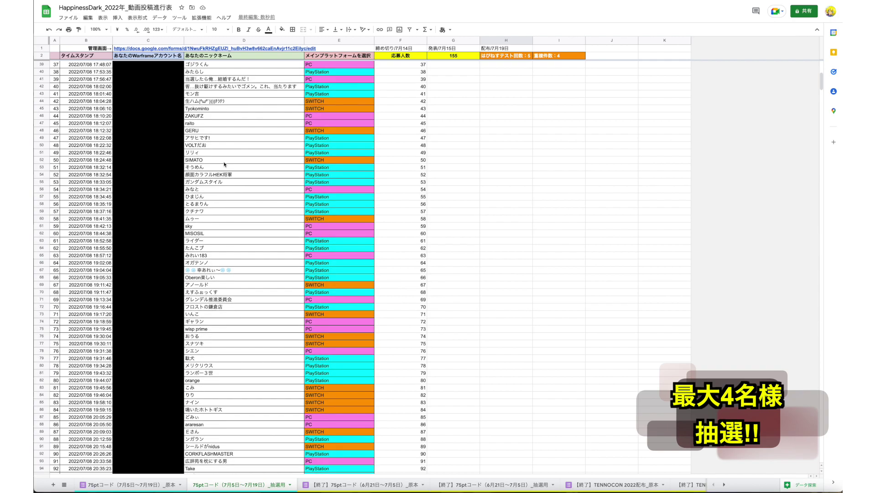
Fill the row of entry 88 with yellow from the timestamp through column F
left_click(41, 440)
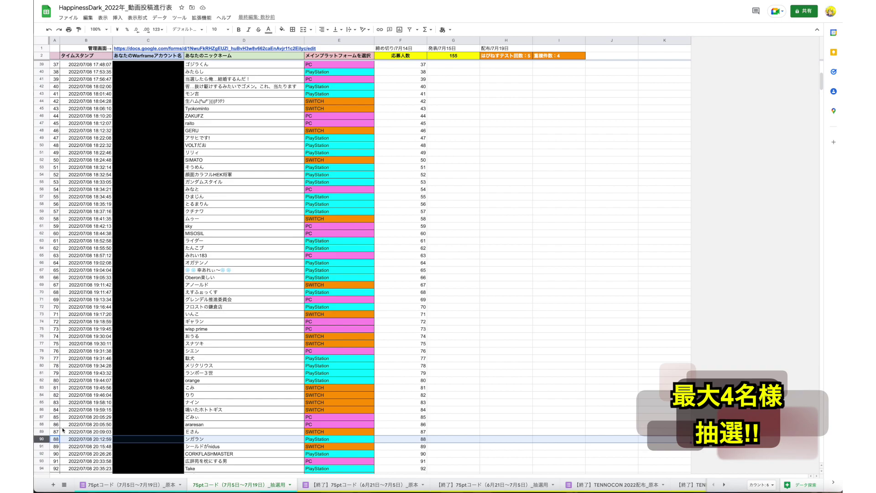
left_click(99, 439)
left_click_drag(219, 441, 404, 441)
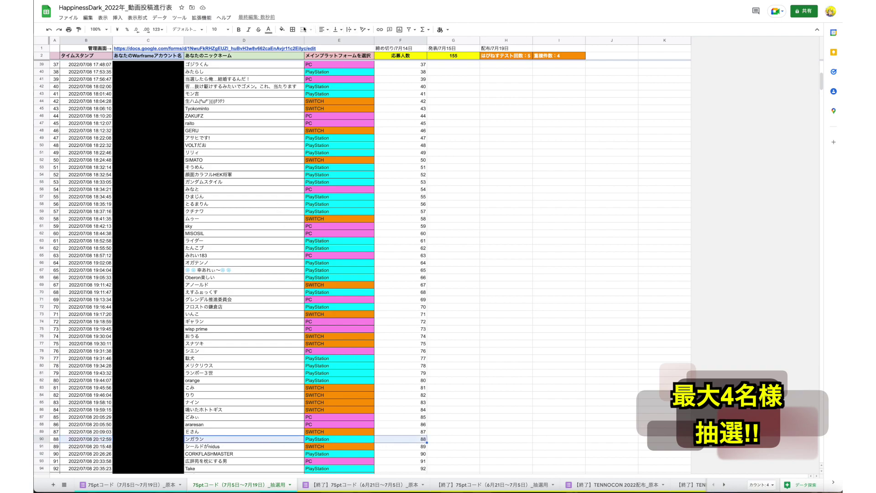
left_click(282, 29)
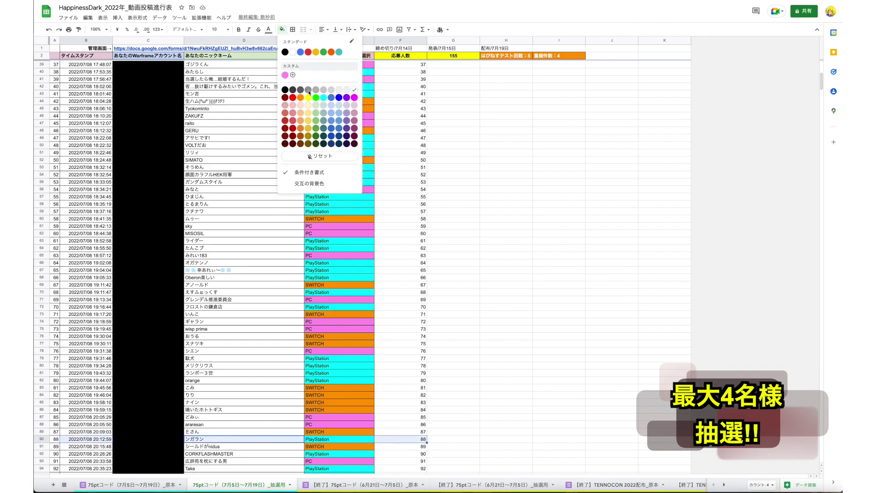
left_click(309, 98)
scroll(503, 242, "down", 8)
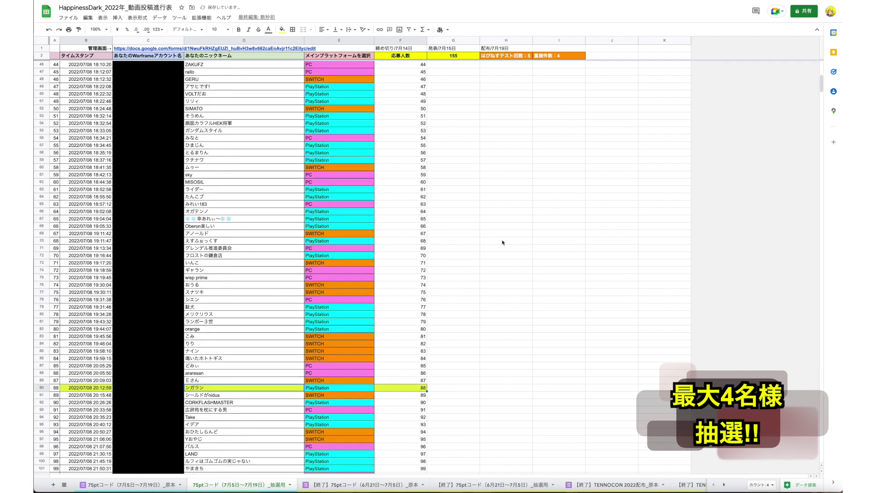
scroll(357, 219, "down", 1)
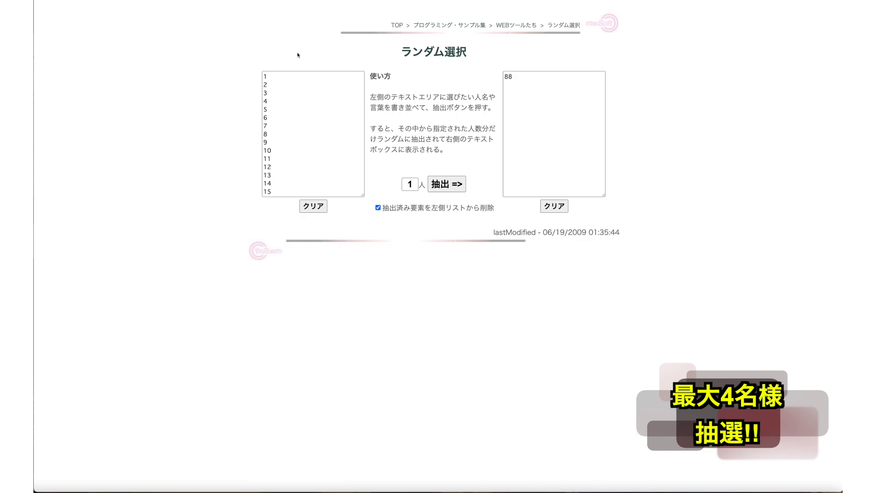
Draw a second winner in the random picker and locate that entry in the spreadsheet's applicant list
left_click(441, 185)
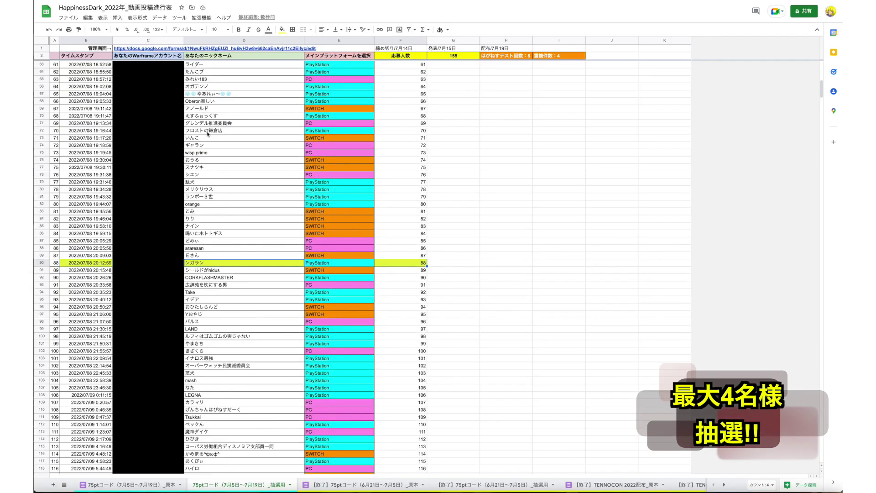
scroll(208, 133, "up", 2)
scroll(208, 133, "up", 1)
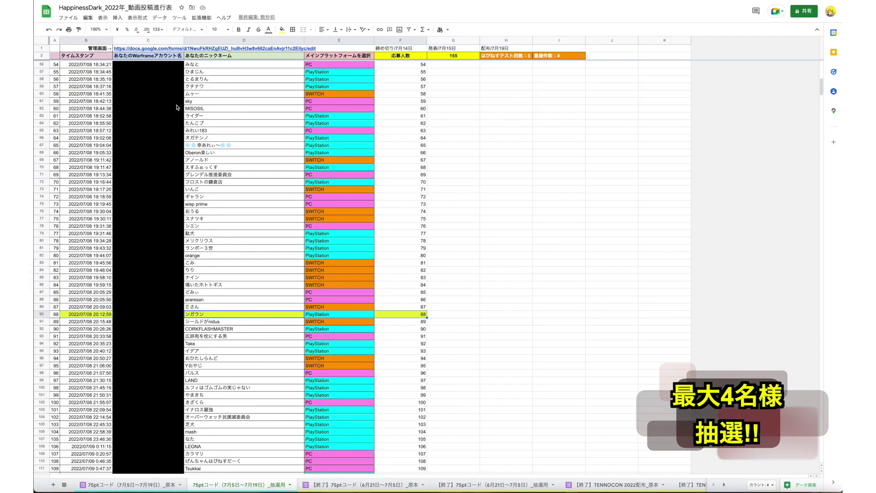
Fill the row of entry 60 with yellow from the timestamp through column F
left_click(43, 108)
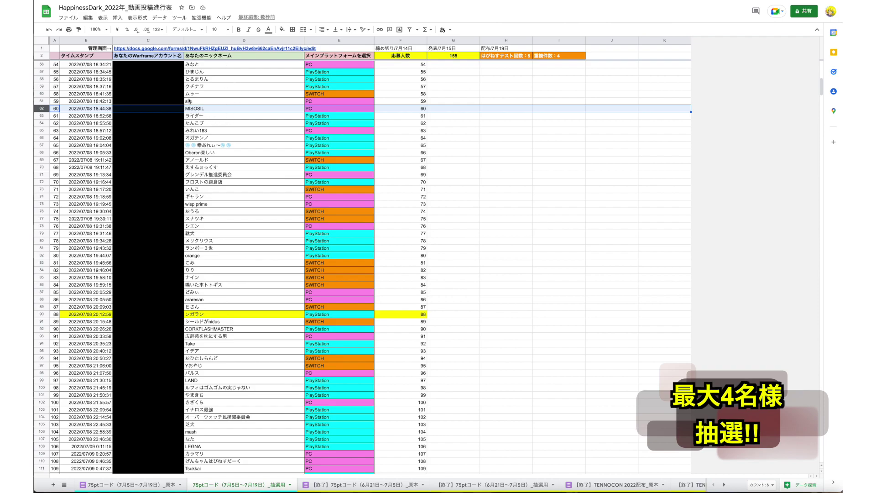
left_click_drag(97, 108, 401, 109)
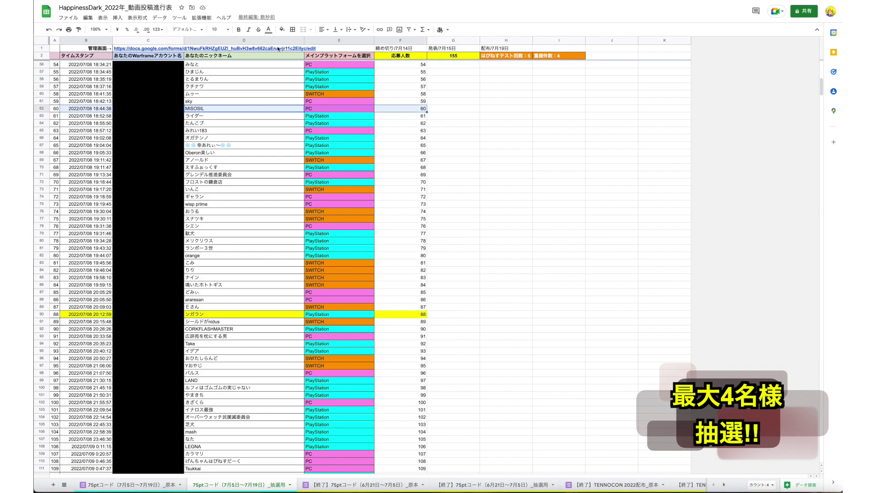
left_click(283, 29)
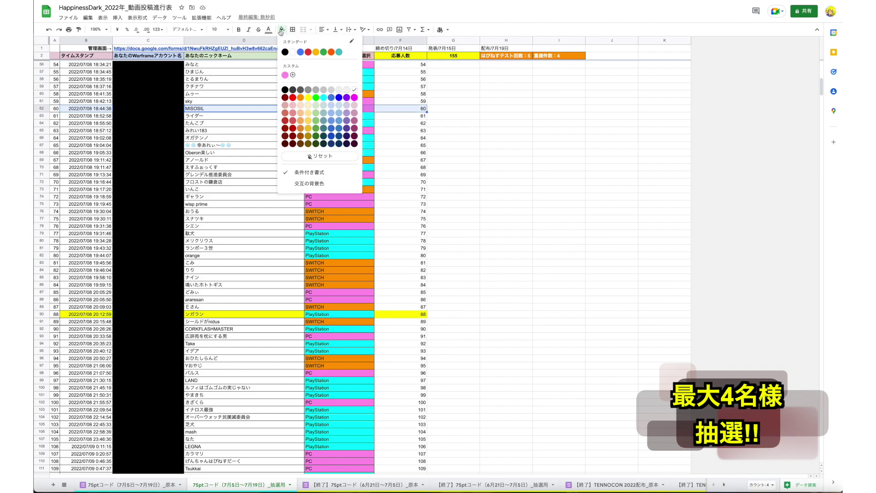
left_click(309, 98)
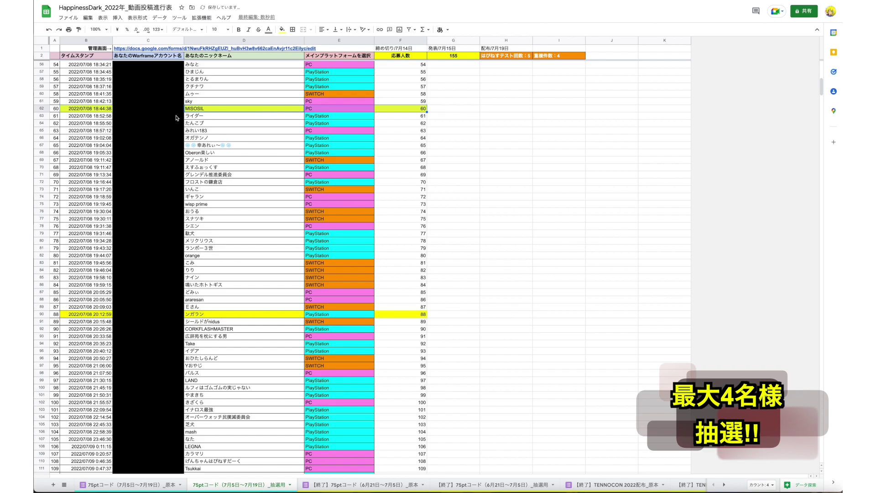
left_click(219, 126)
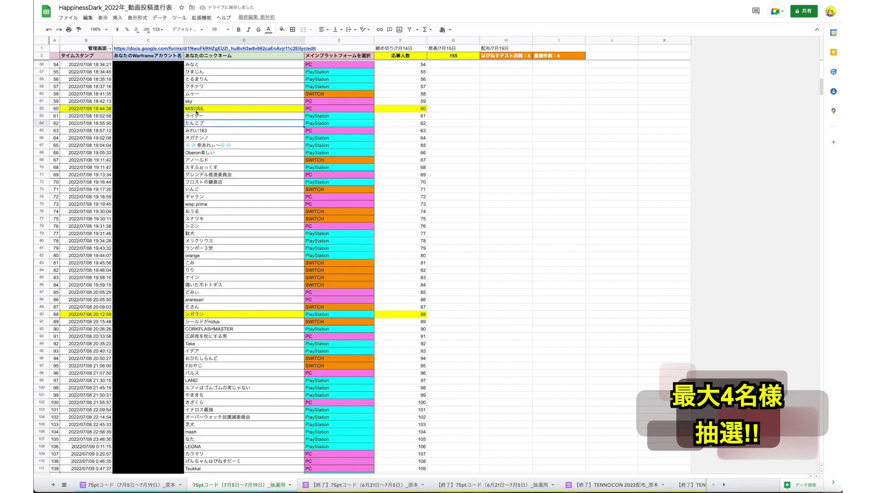
Draw a third winner in the random picker and look up its entry number in the spreadsheet
mouse_move(169, 48)
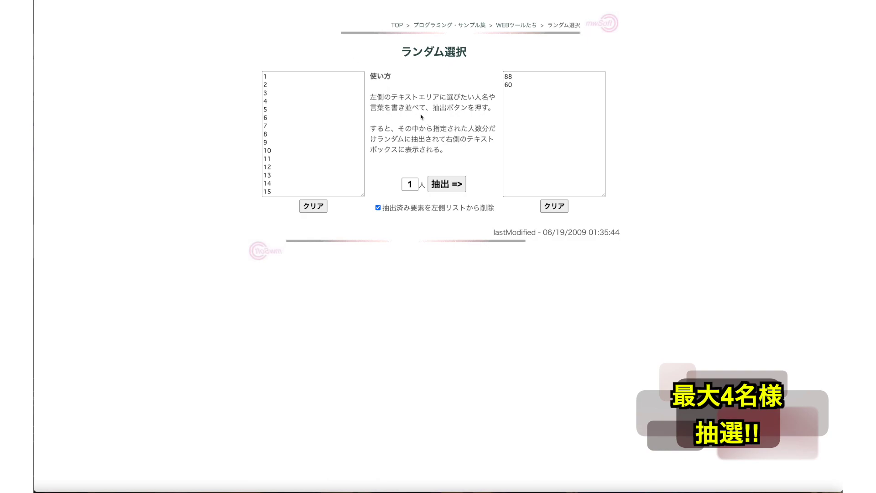
left_click(449, 186)
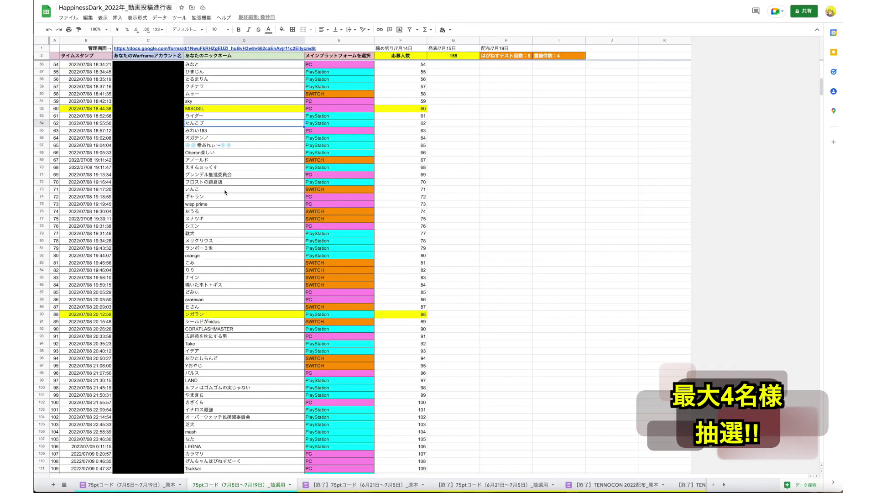
scroll(224, 191, "down", 10)
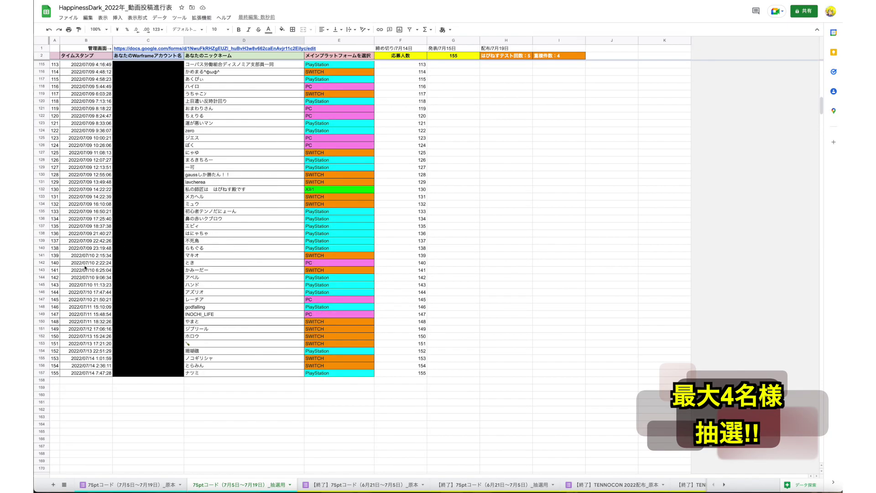
Fill the row of entry 142 with yellow from the timestamp through column F, and go back up the list
left_click(41, 277)
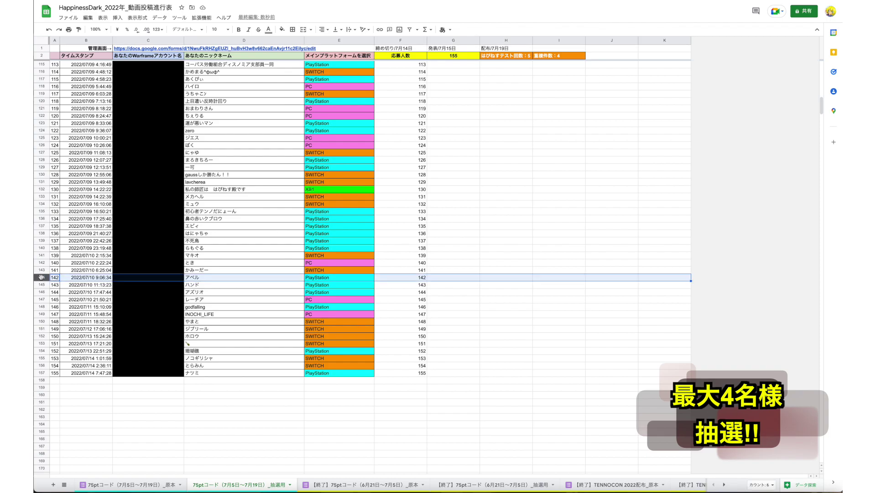
left_click(101, 278)
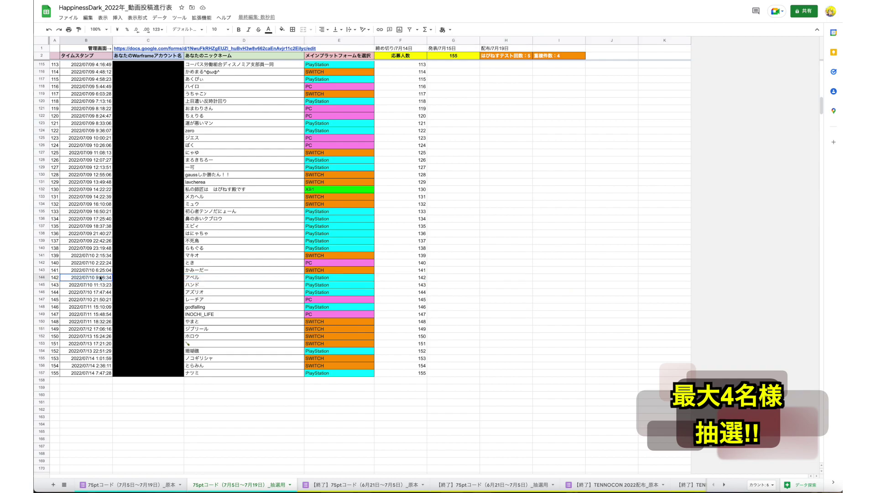
left_click(200, 279)
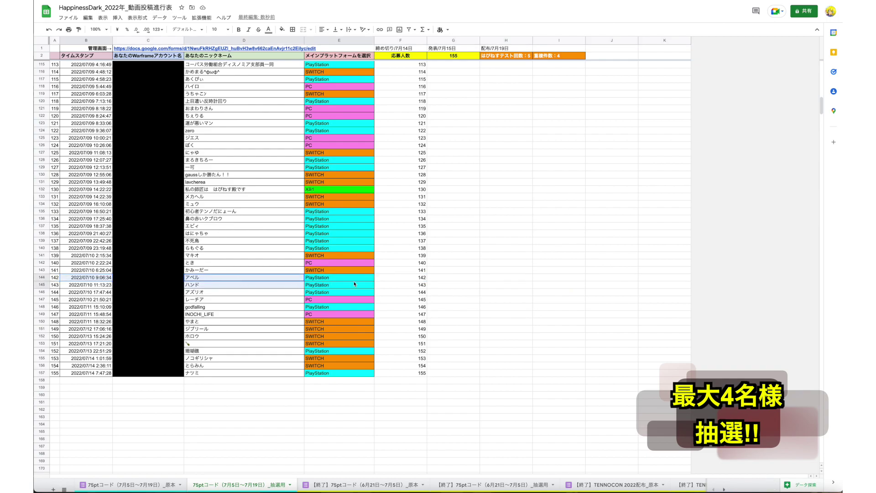
left_click(376, 279, "shift")
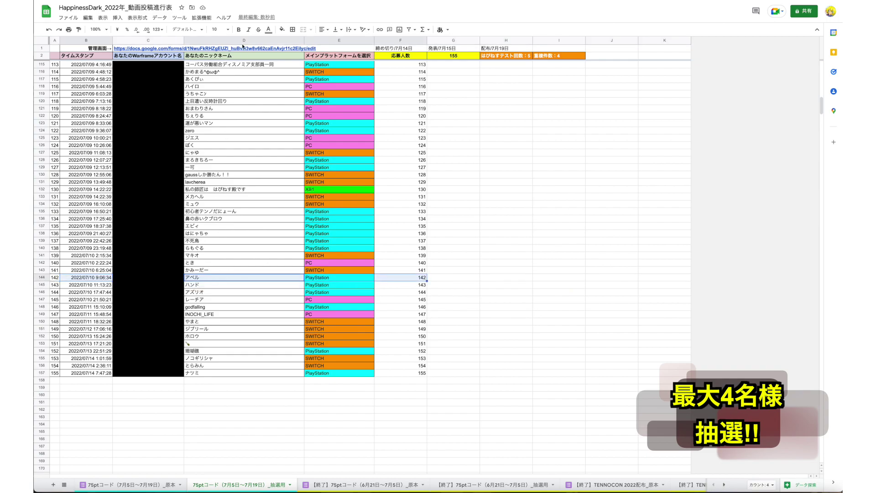
left_click(285, 31)
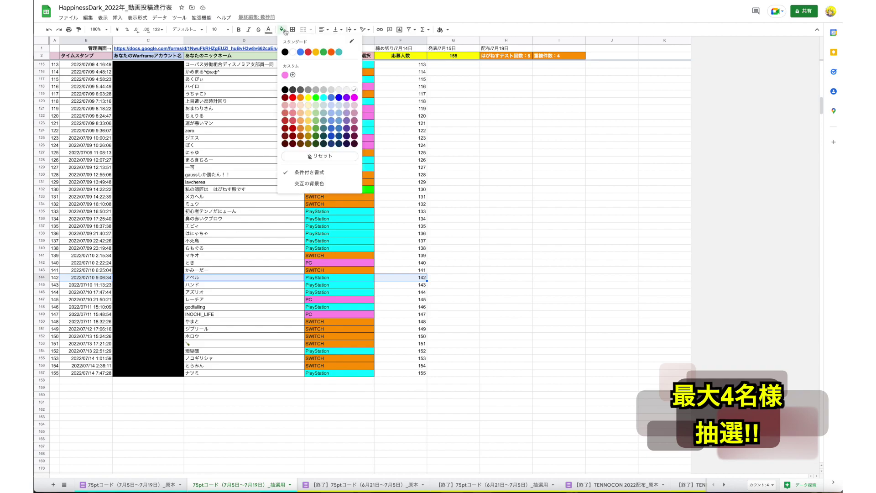
left_click(308, 99)
left_click(464, 246)
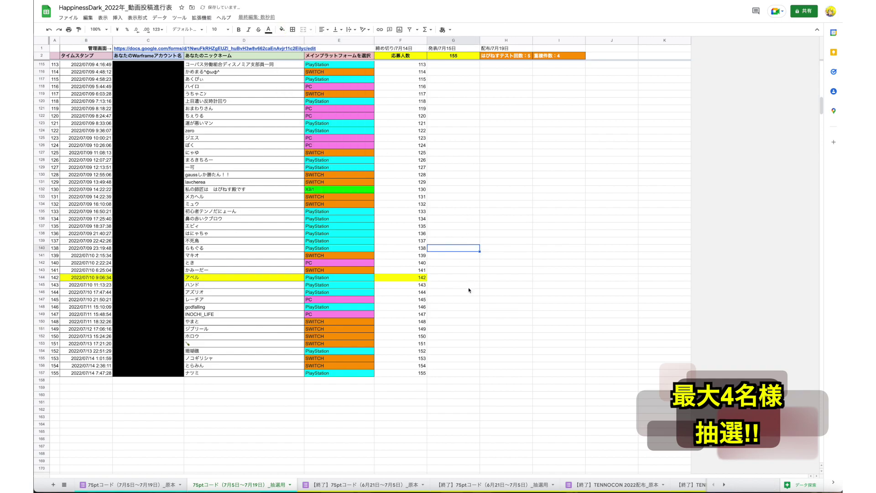
scroll(463, 286, "up", 7)
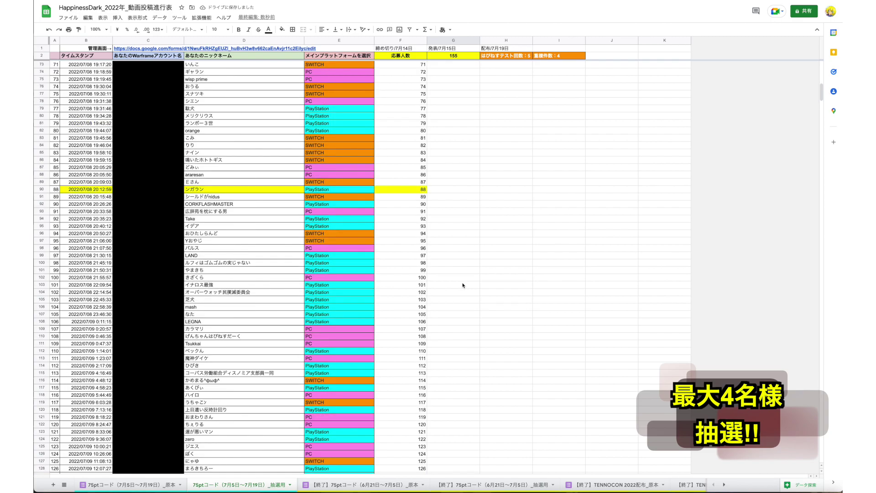
Draw a fourth winner in the random picker and return to the spreadsheet's applicant list
scroll(463, 285, "down", 5)
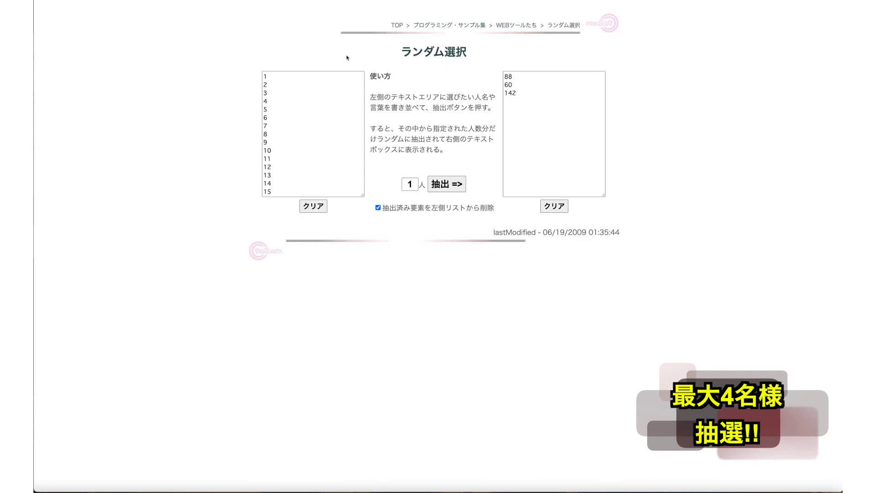
left_click(446, 186)
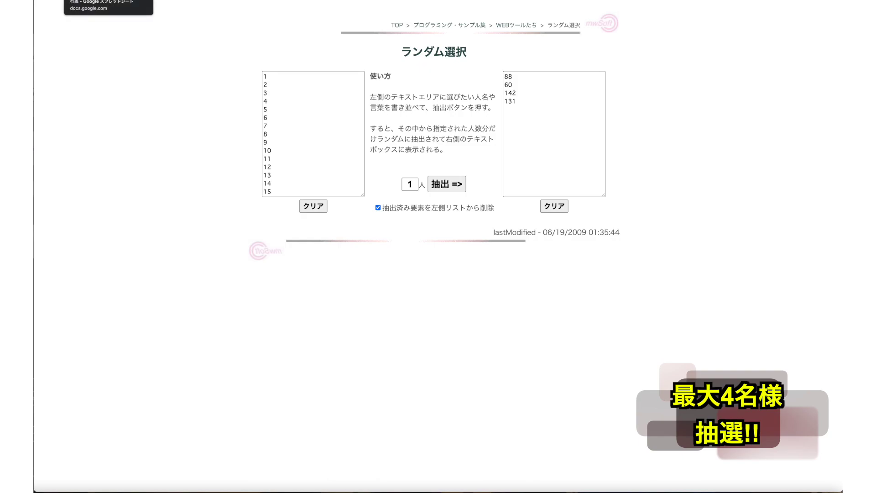
left_click(108, 0)
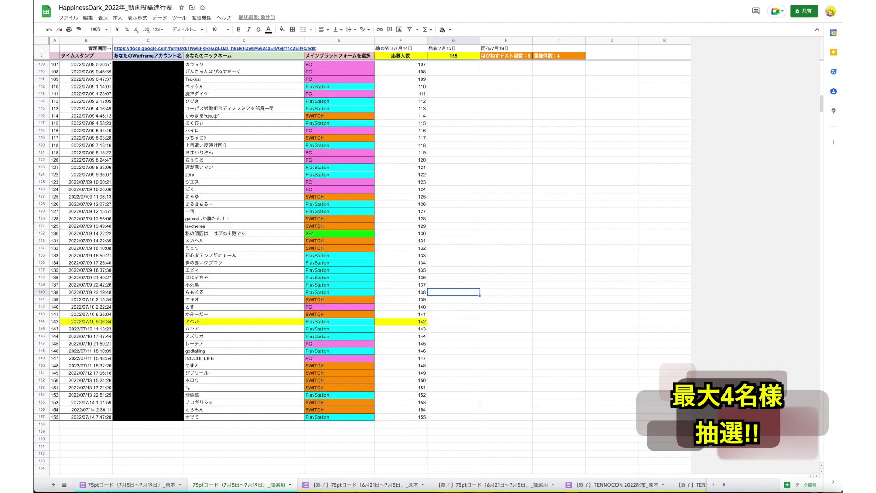
Fill the row of entry 131 with yellow from the timestamp through column F
left_click(40, 242)
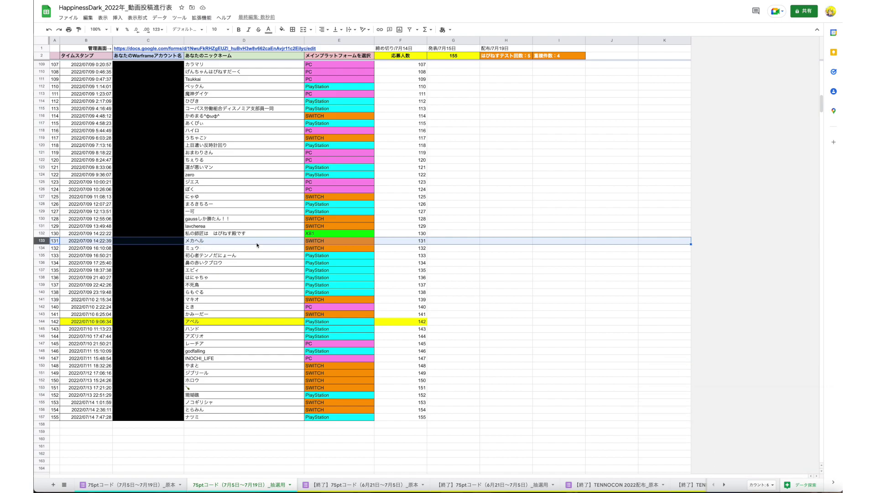
left_click(100, 241)
left_click(201, 243)
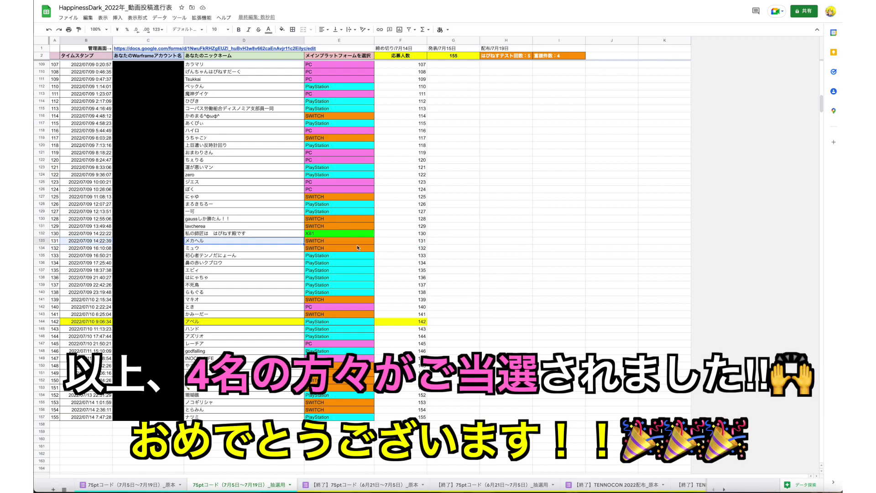
left_click_drag(334, 244, 398, 243)
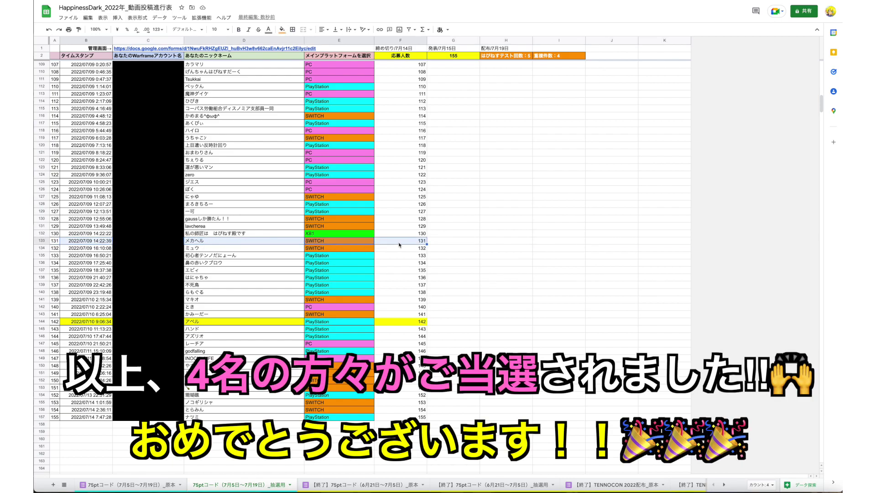
left_click(282, 29)
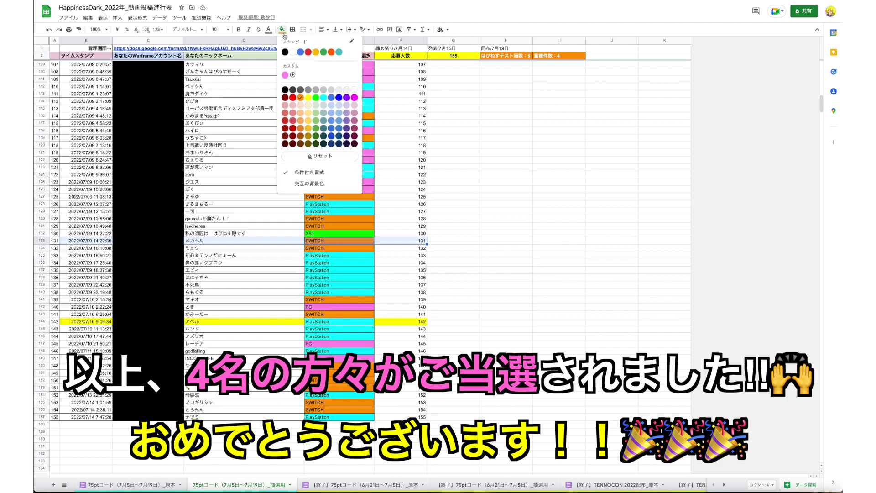
left_click(310, 97)
left_click(445, 184)
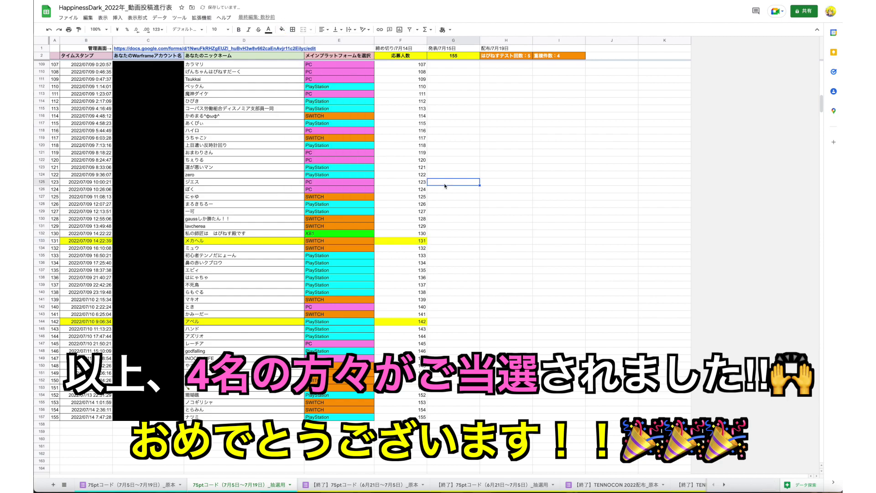
Review the highlighted winner rows throughout the applicant list
scroll(209, 252, "up", 10)
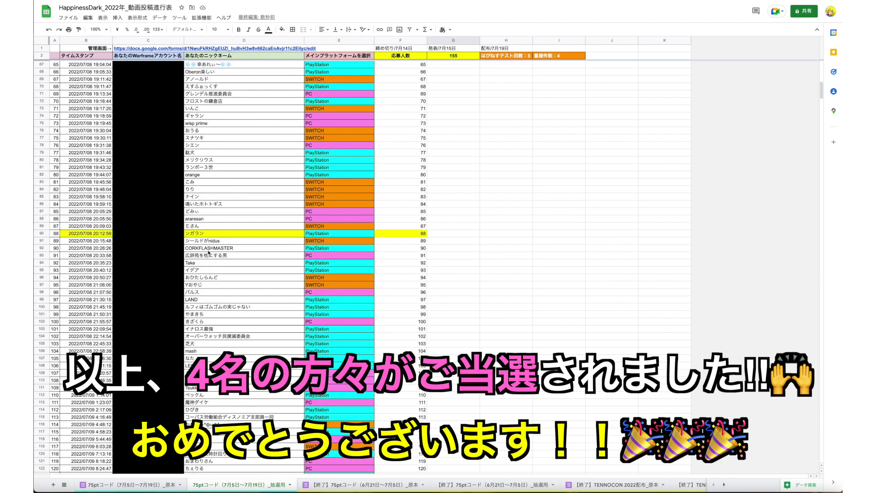
scroll(208, 252, "up", 9)
scroll(208, 252, "down", 1)
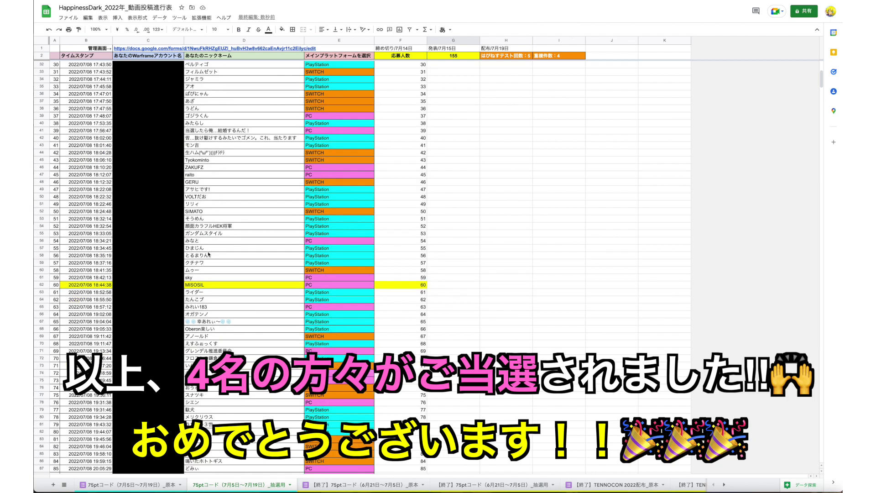
scroll(208, 255, "down", 7)
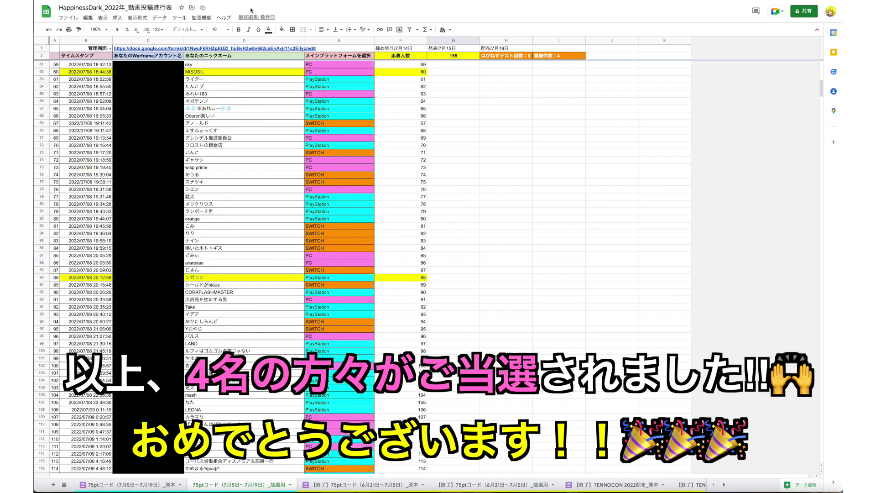
scroll(265, 120, "up", 4)
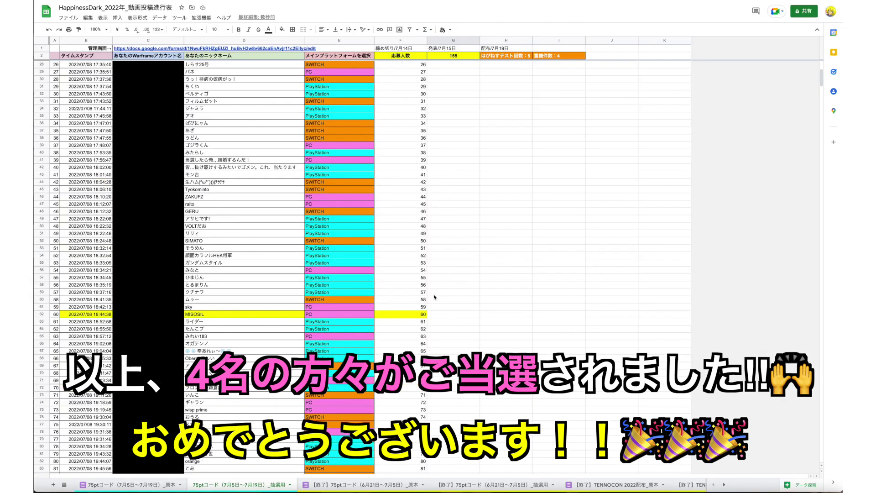
scroll(416, 288, "down", 12)
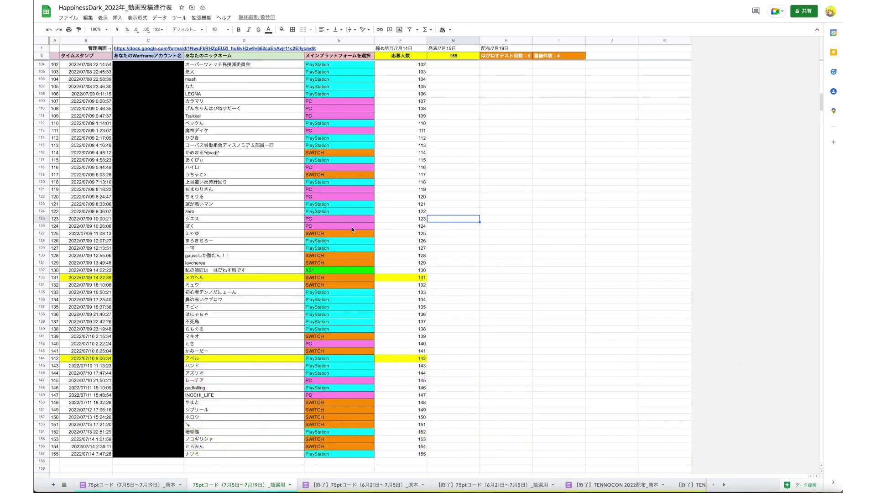
scroll(352, 227, "up", 9)
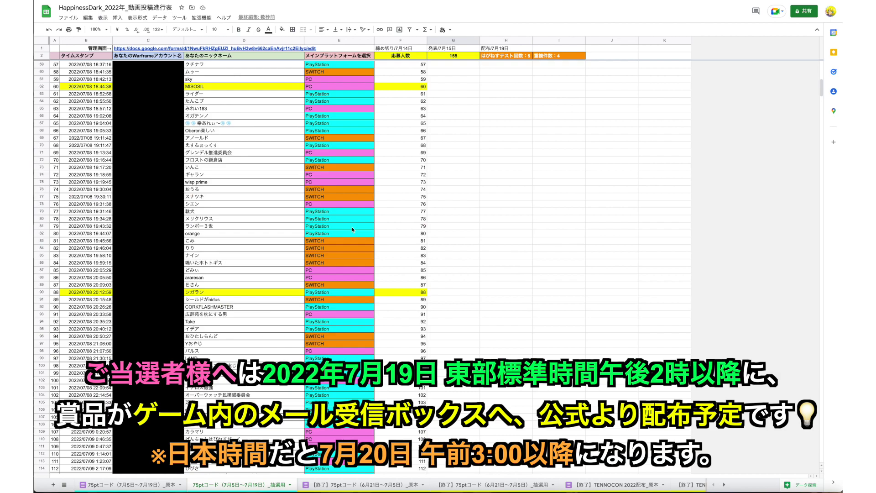
scroll(352, 229, "up", 1)
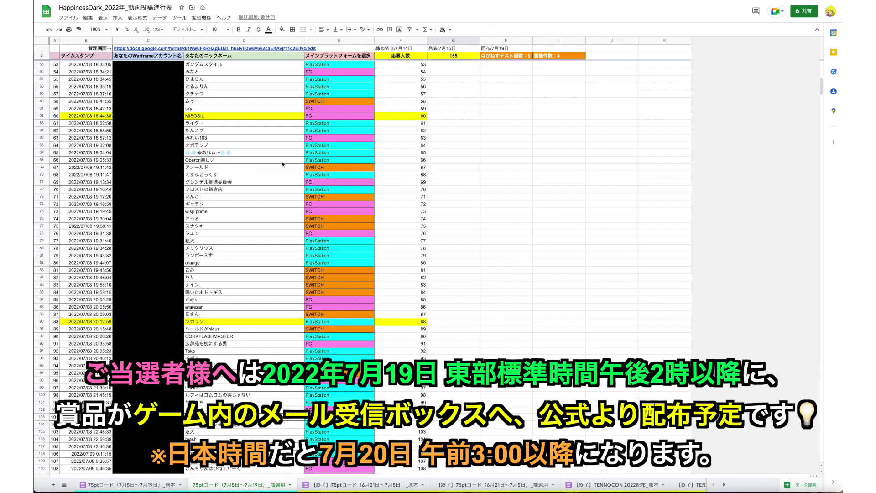
scroll(291, 170, "up", 15)
scroll(283, 164, "down", 20)
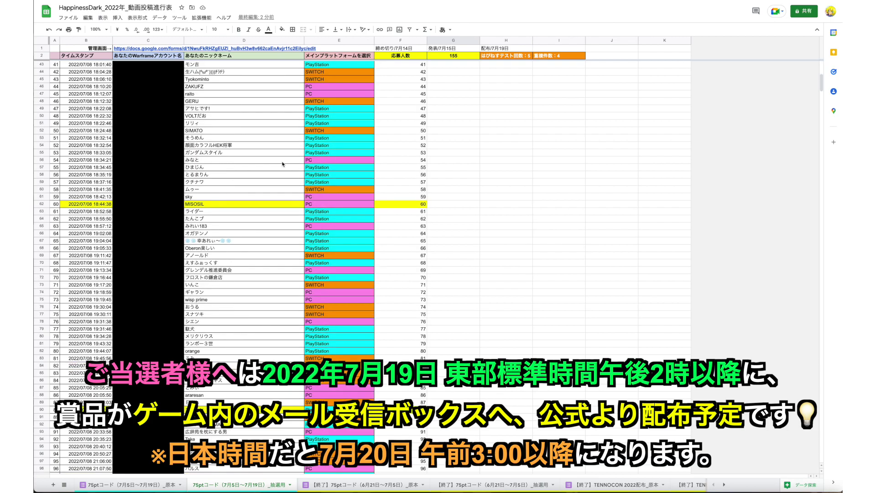
scroll(282, 165, "down", 8)
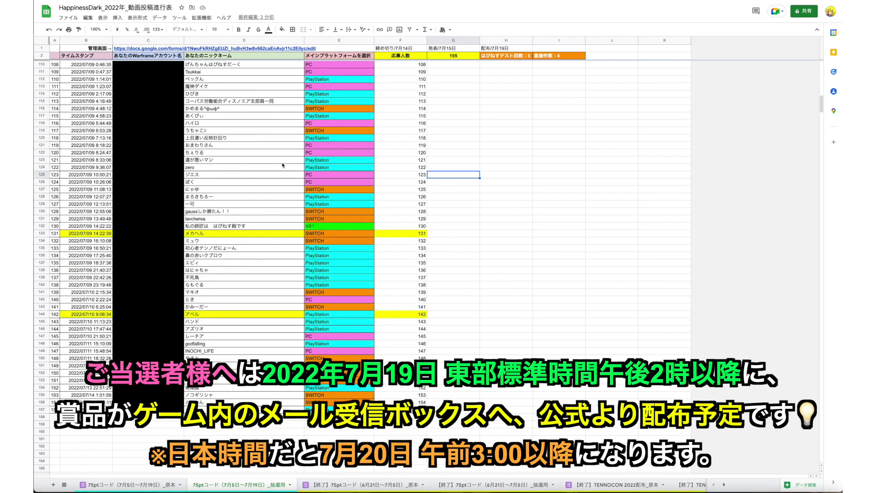